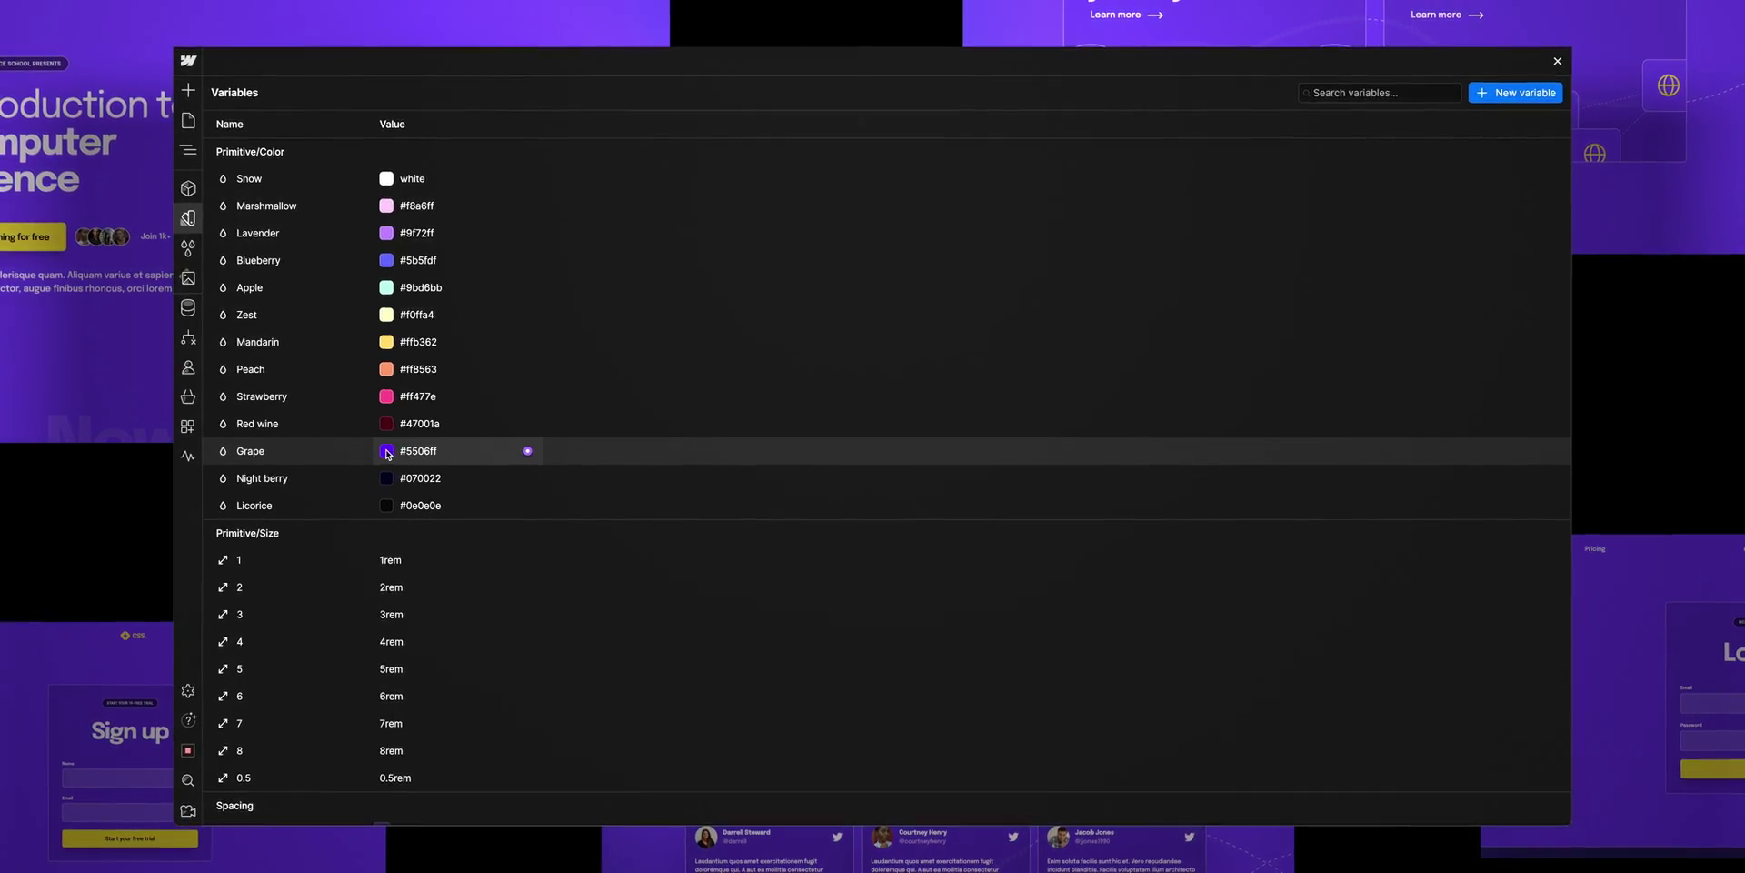
Darken the Grape colour variable from #5506ff to the very dark #060034.
click(528, 449)
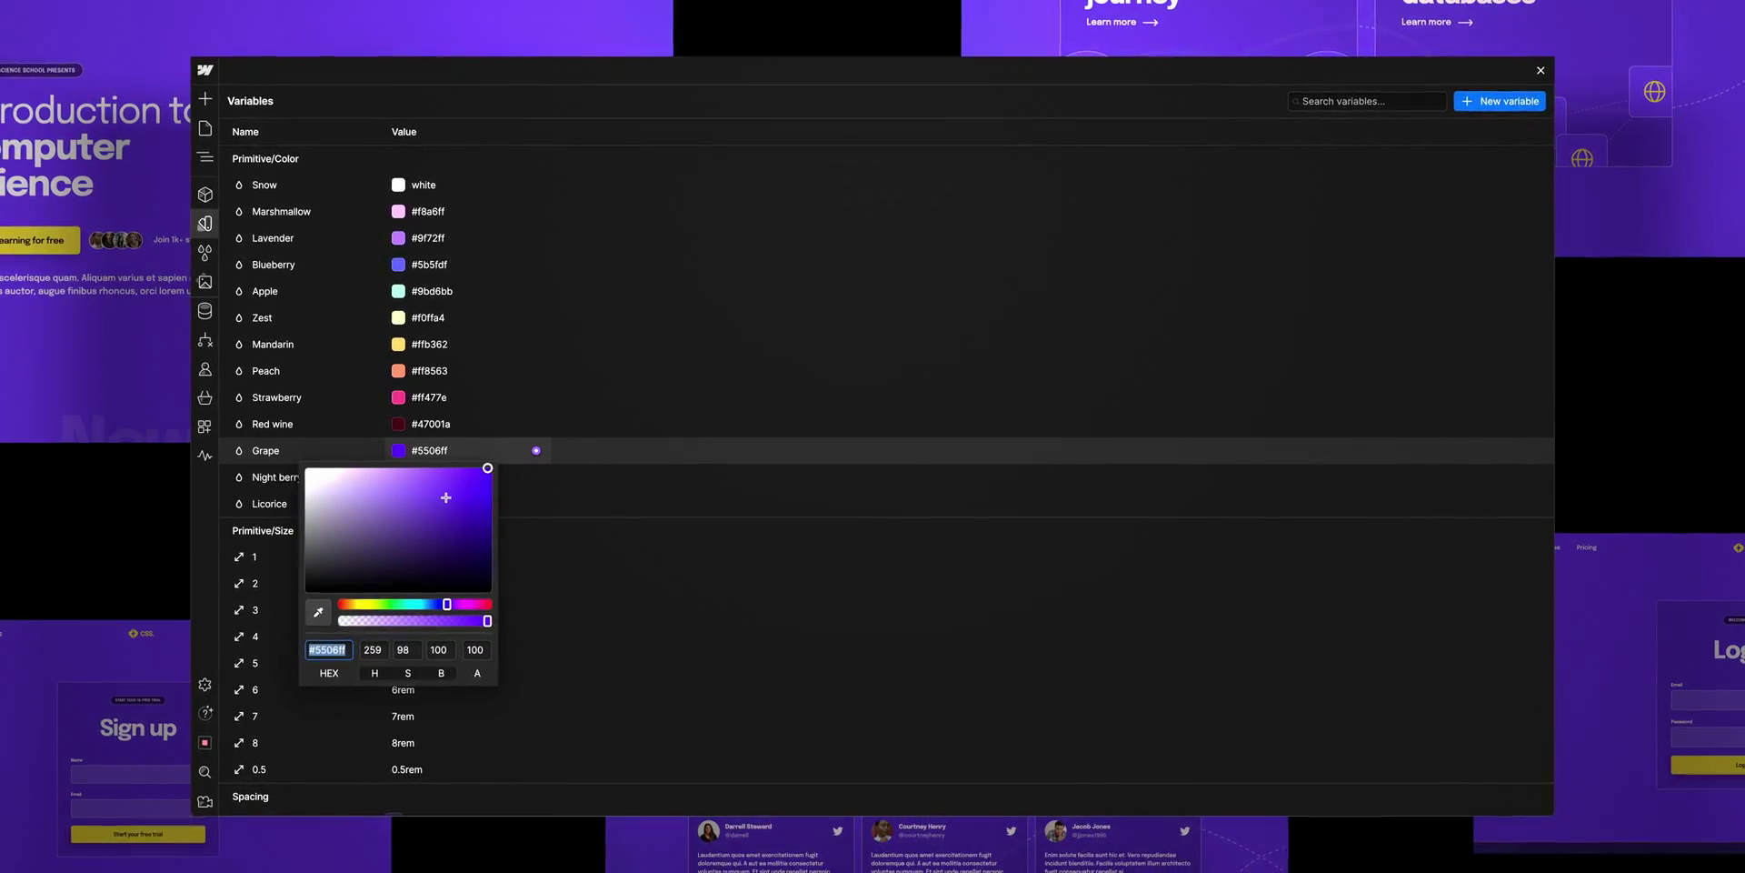
drag(445, 498, 455, 597)
click(581, 455)
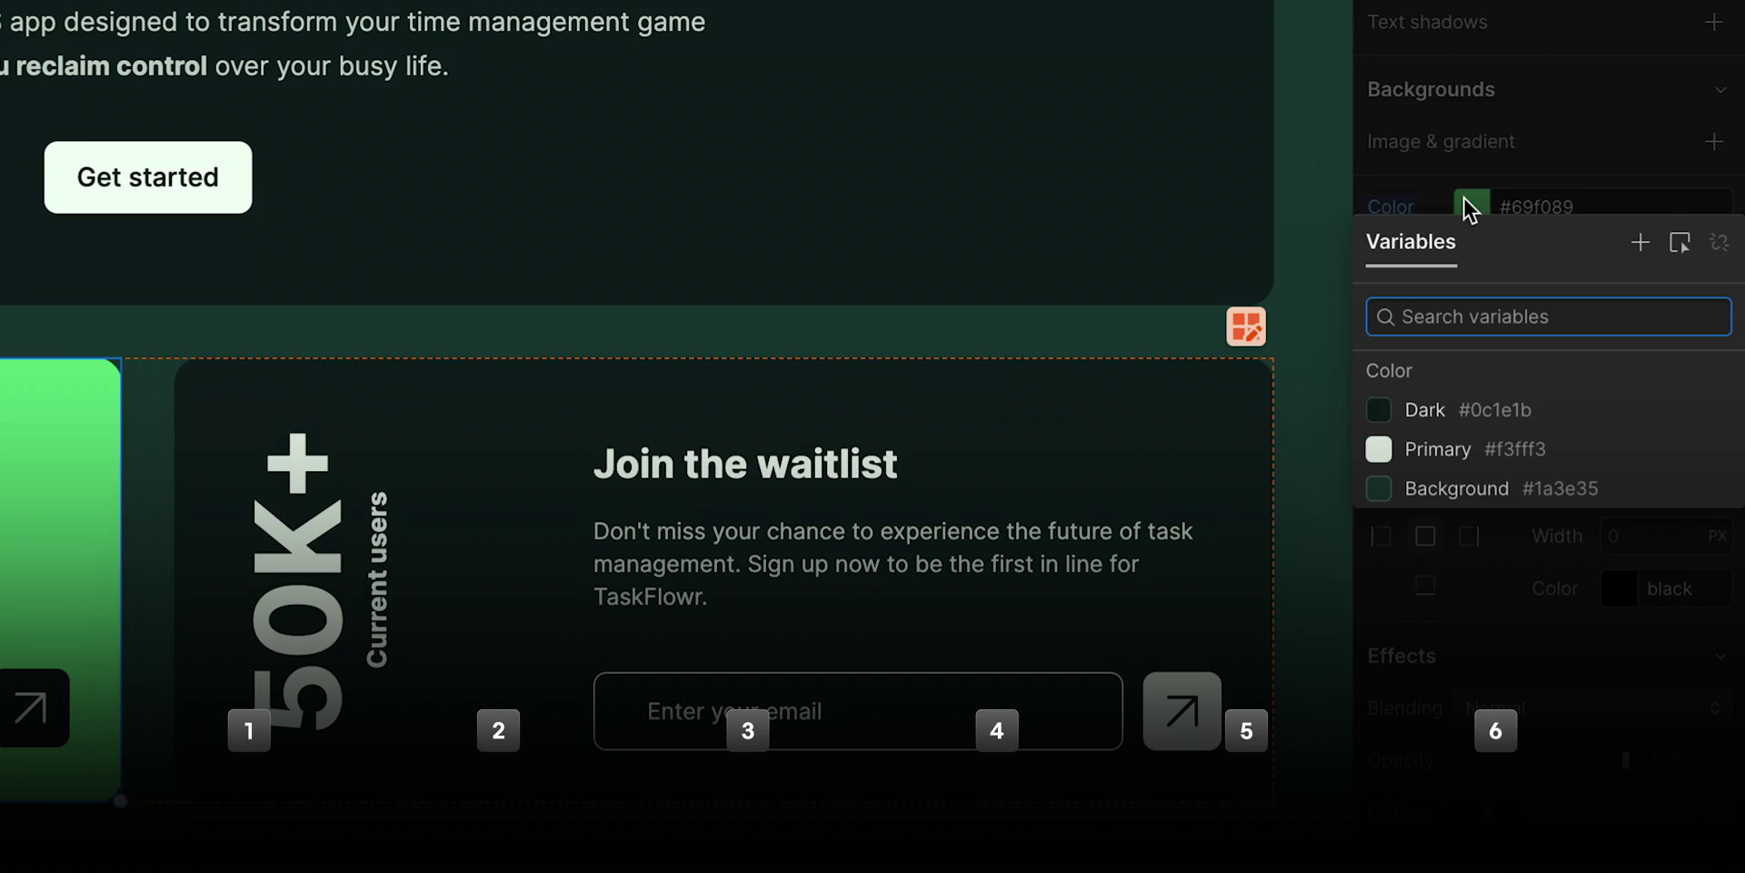
Step through the overview of creating, applying and deleting a Brand variable, ending on the canvas.
click(1640, 243)
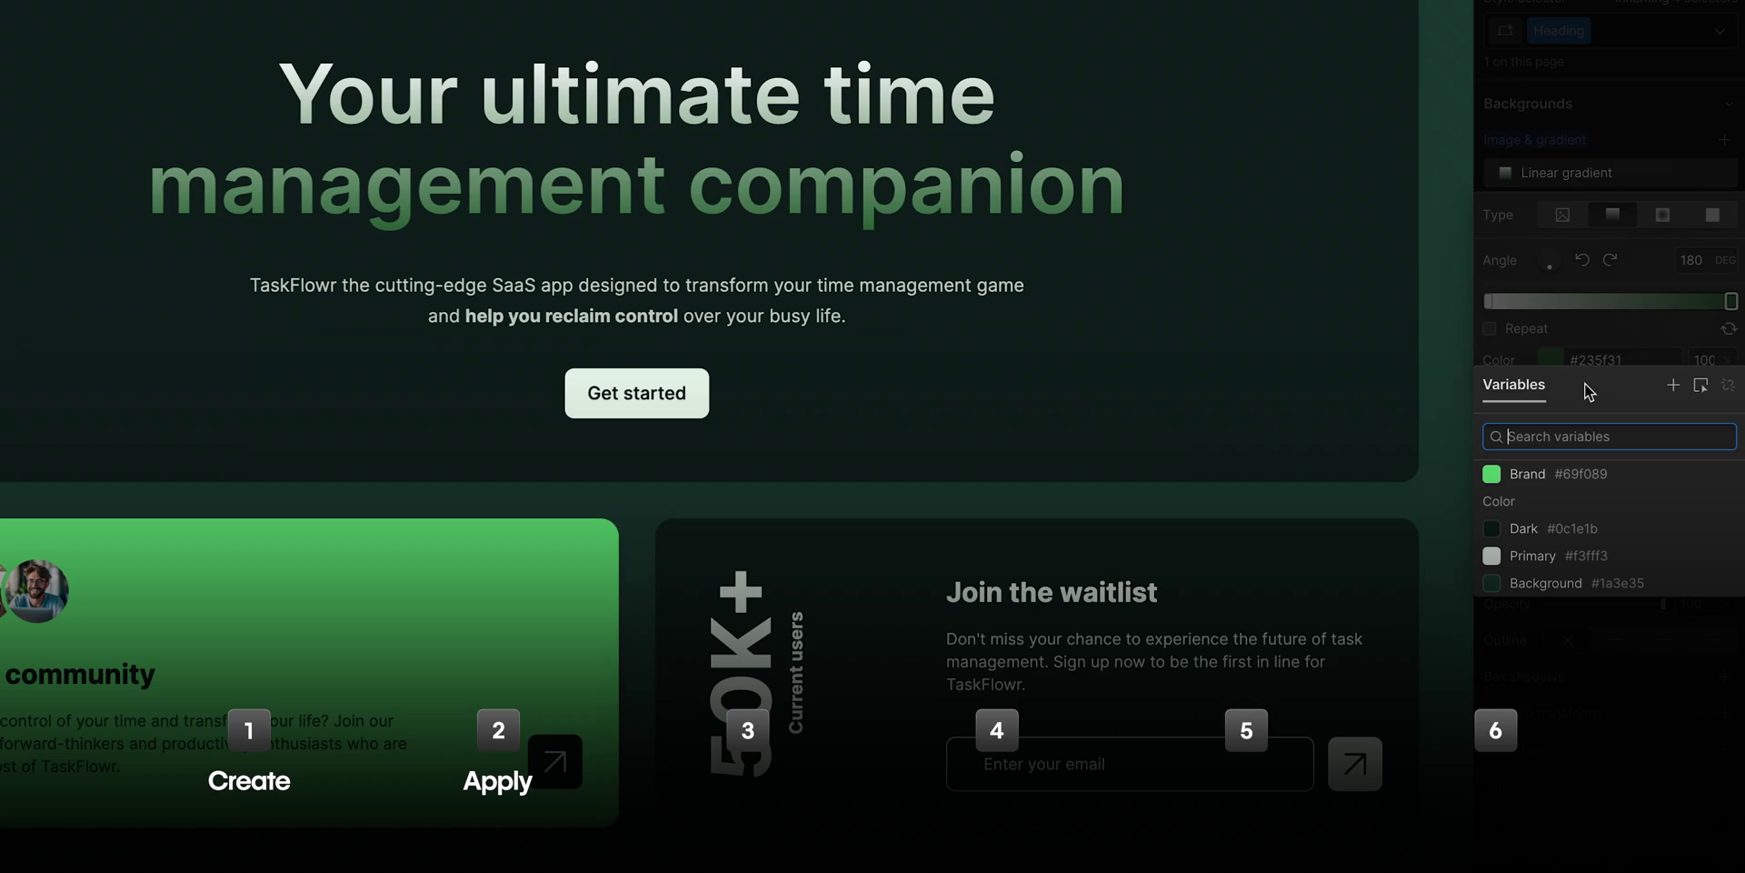
click(1619, 474)
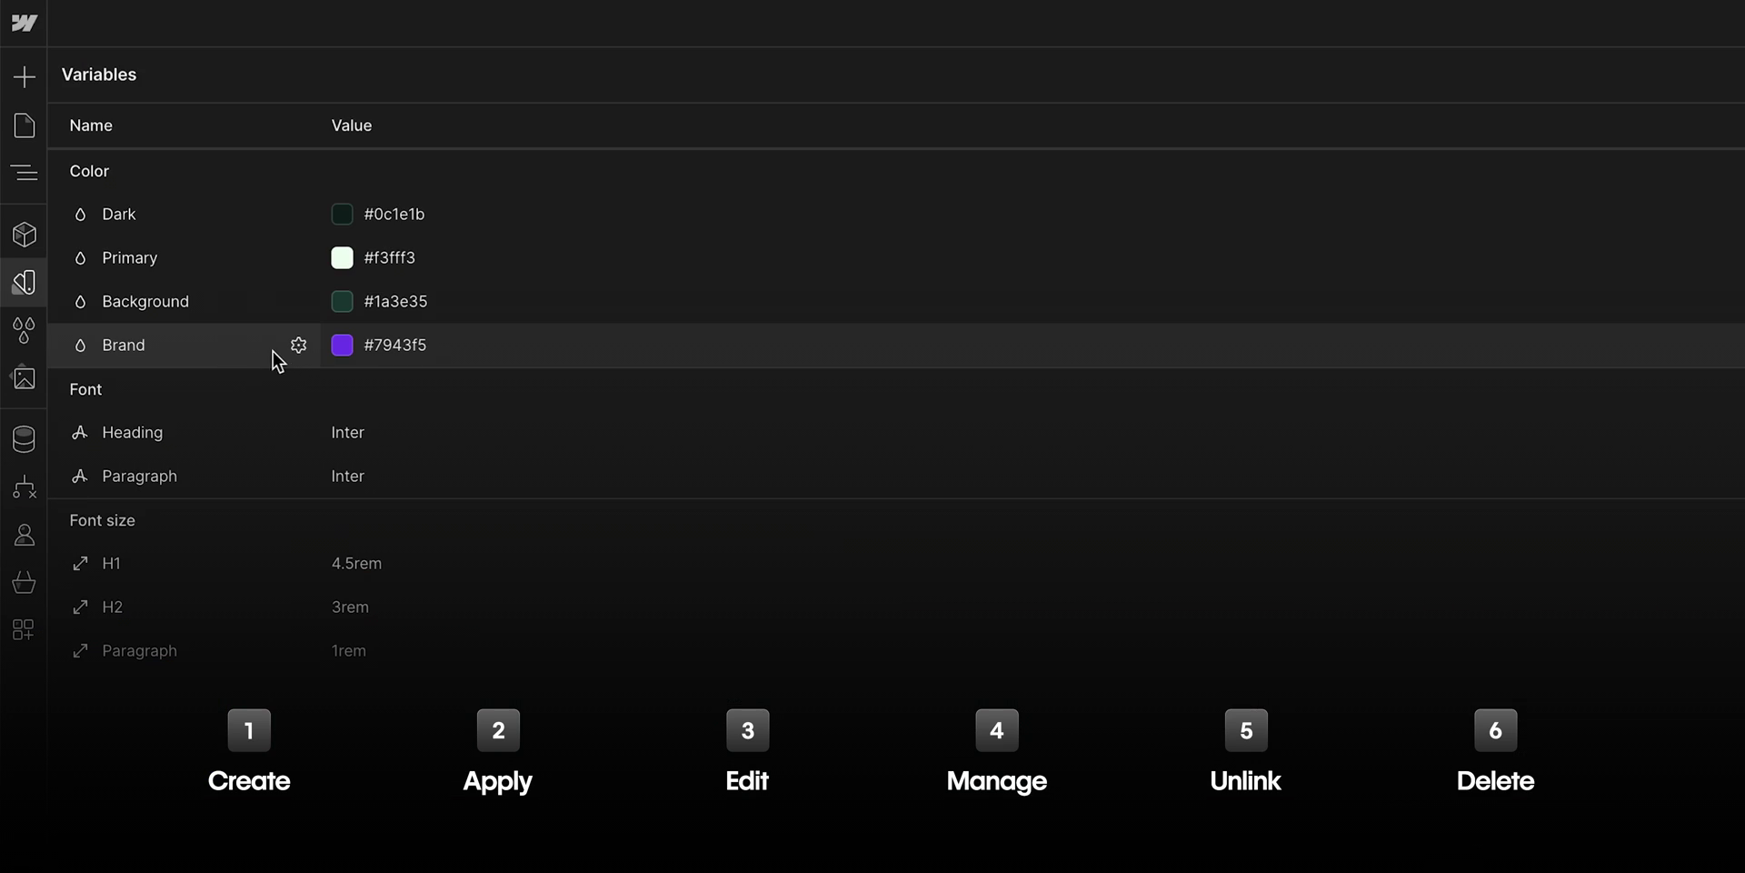
click(298, 346)
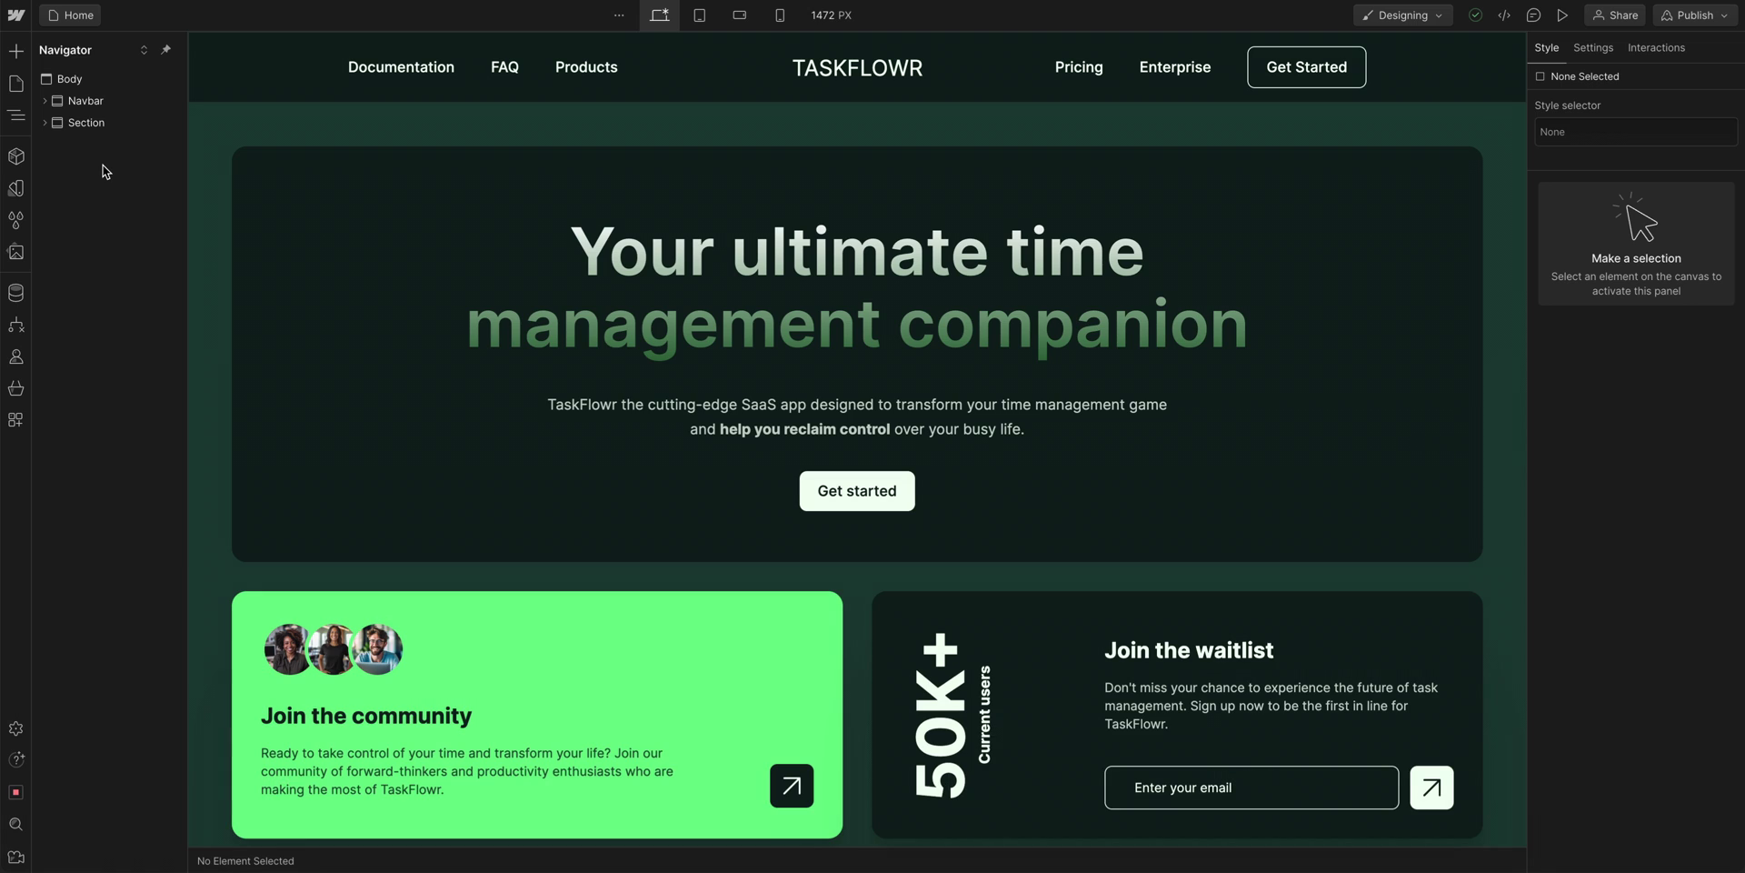
click(17, 188)
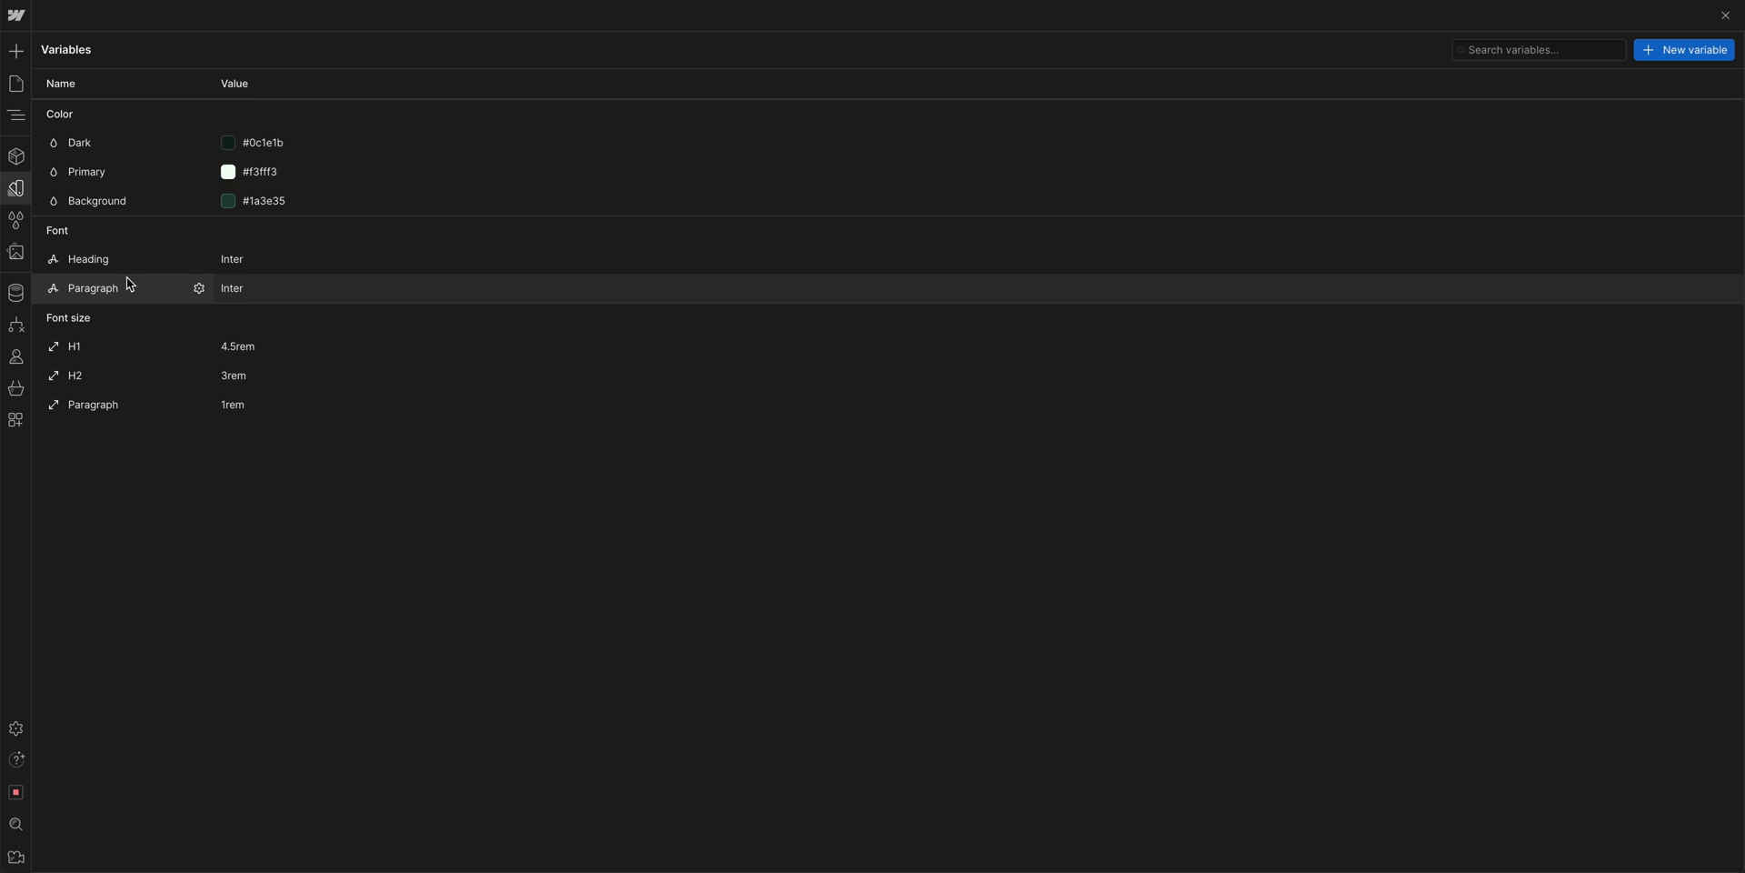
Select the green Join the community card and start a new variable from its #69f089 background.
click(15, 188)
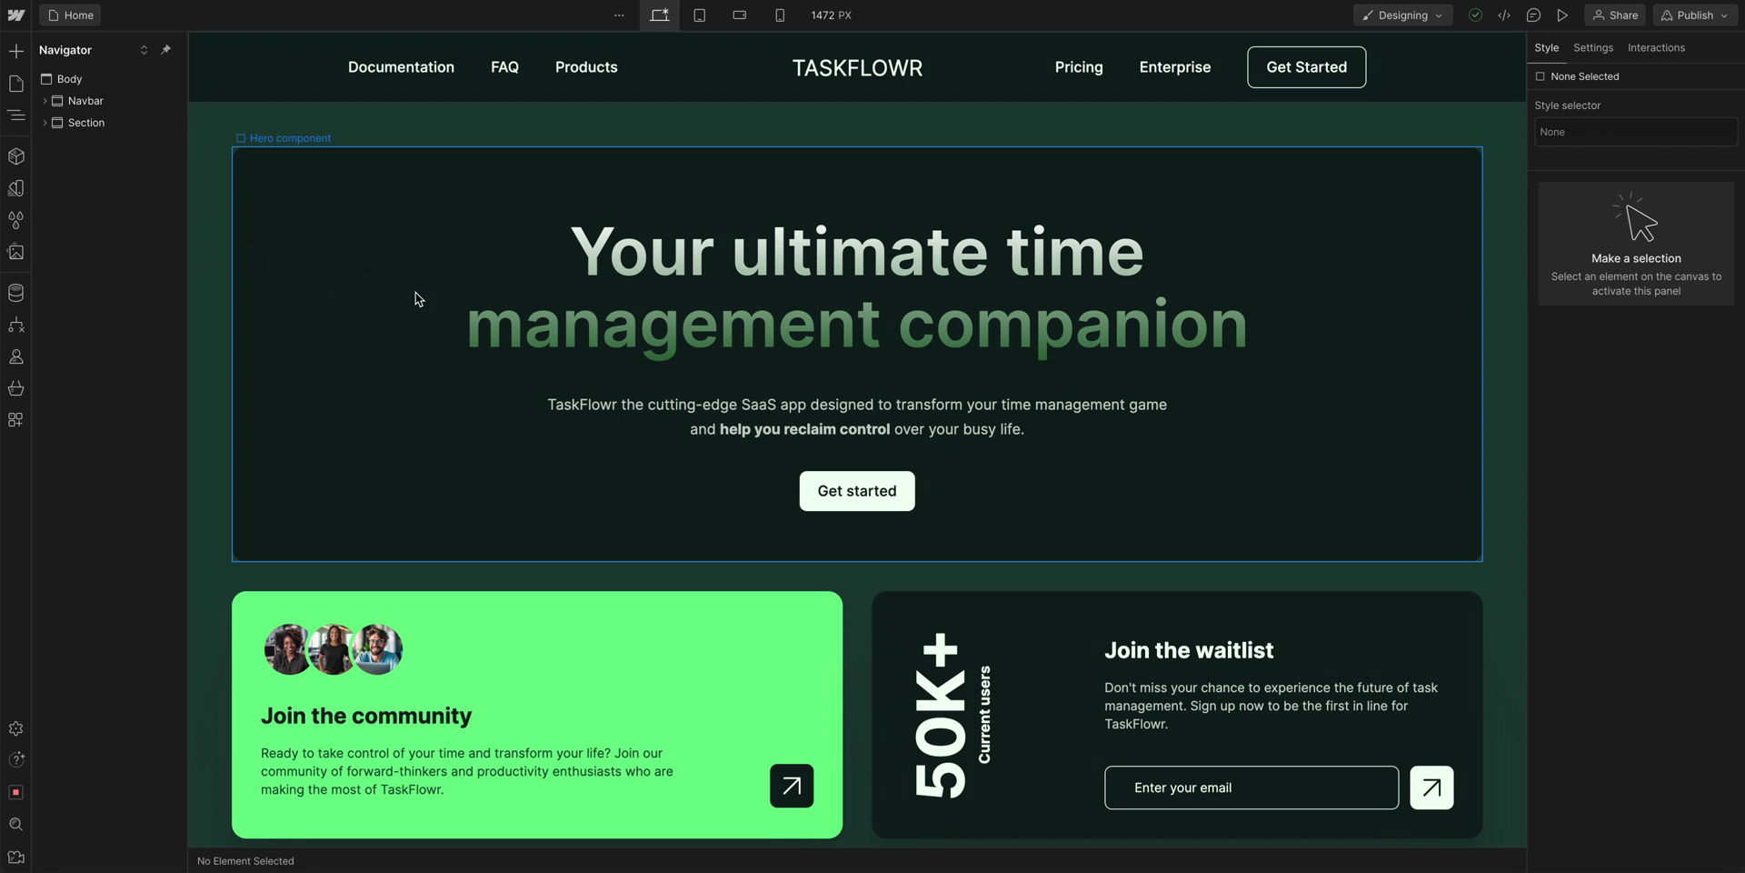
click(706, 329)
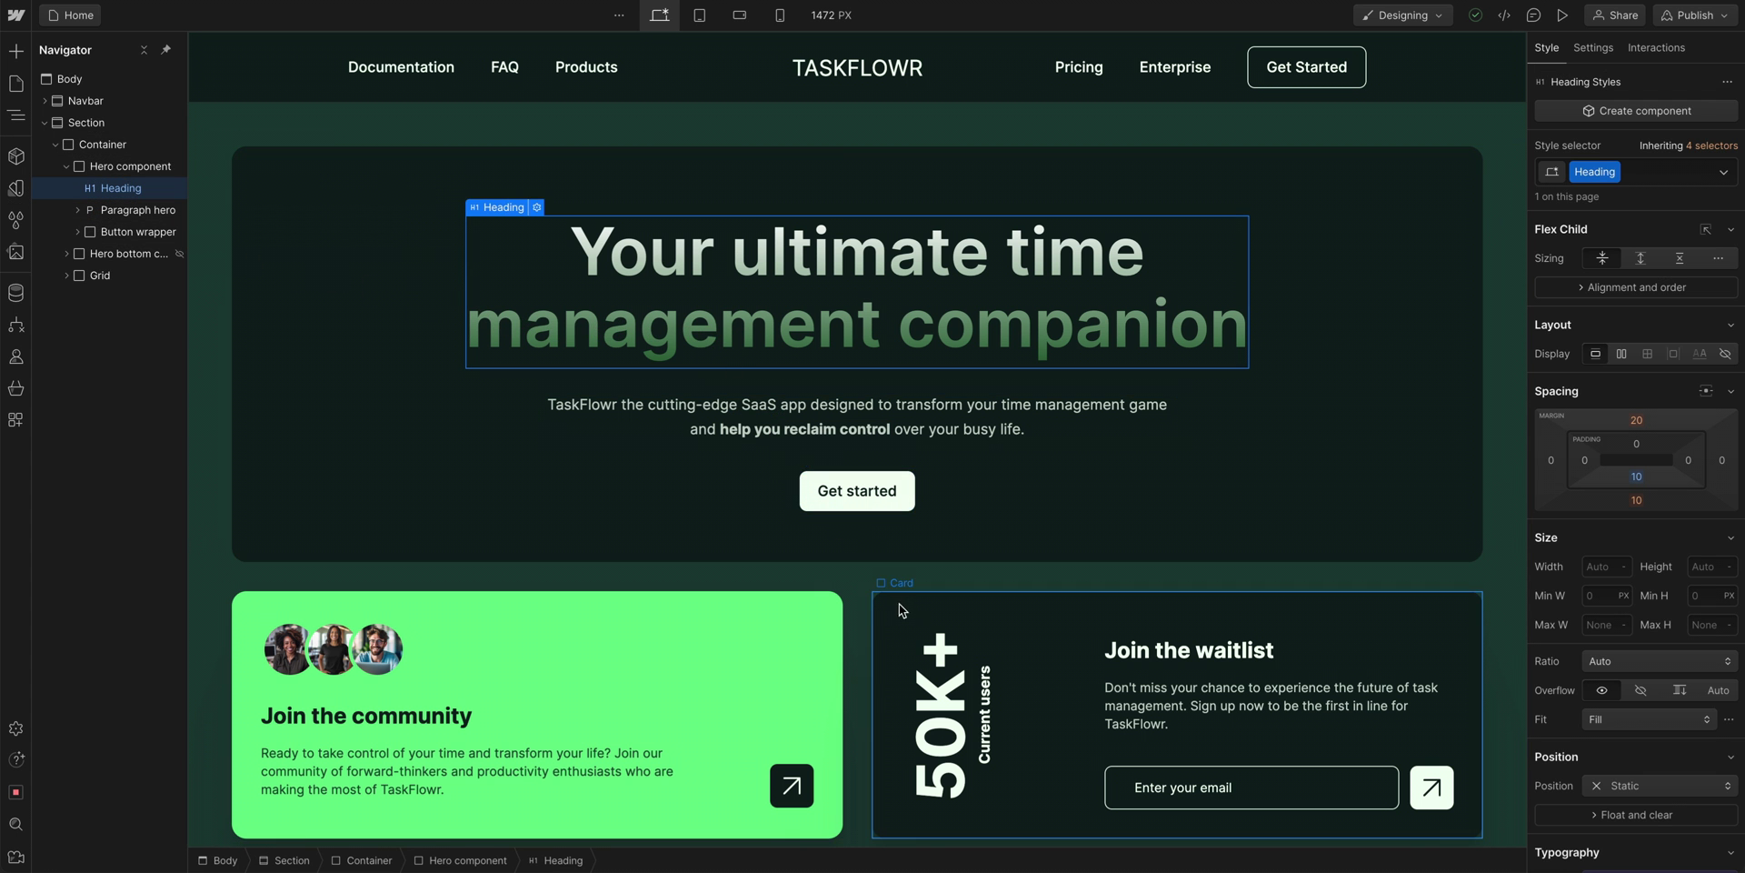
click(924, 641)
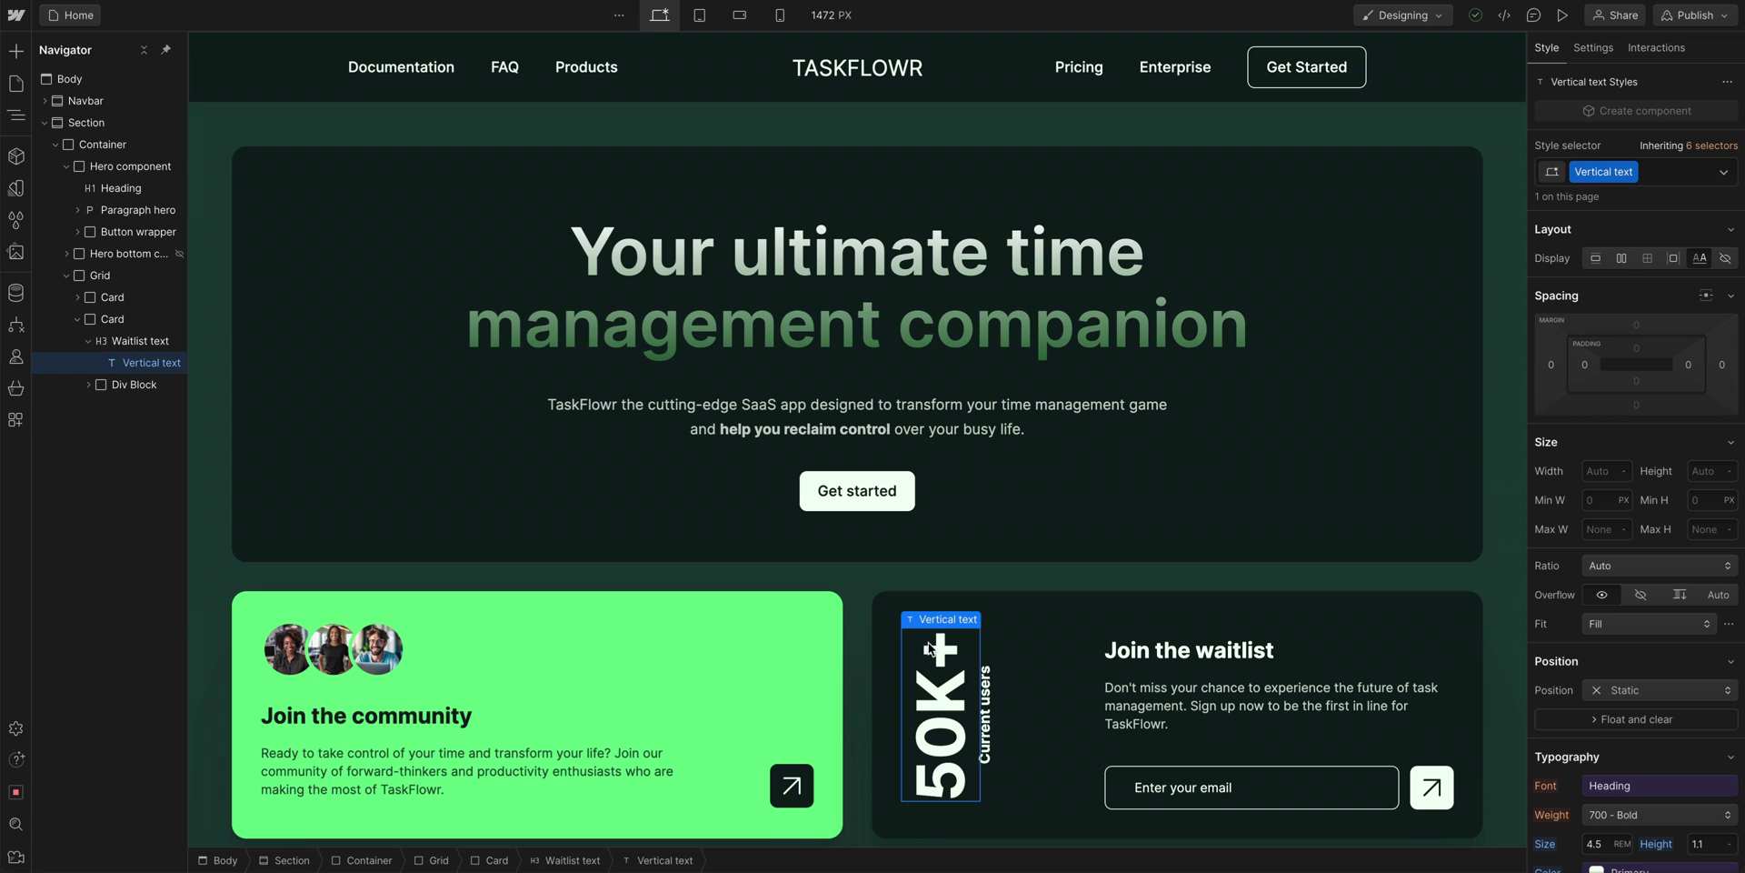
click(831, 598)
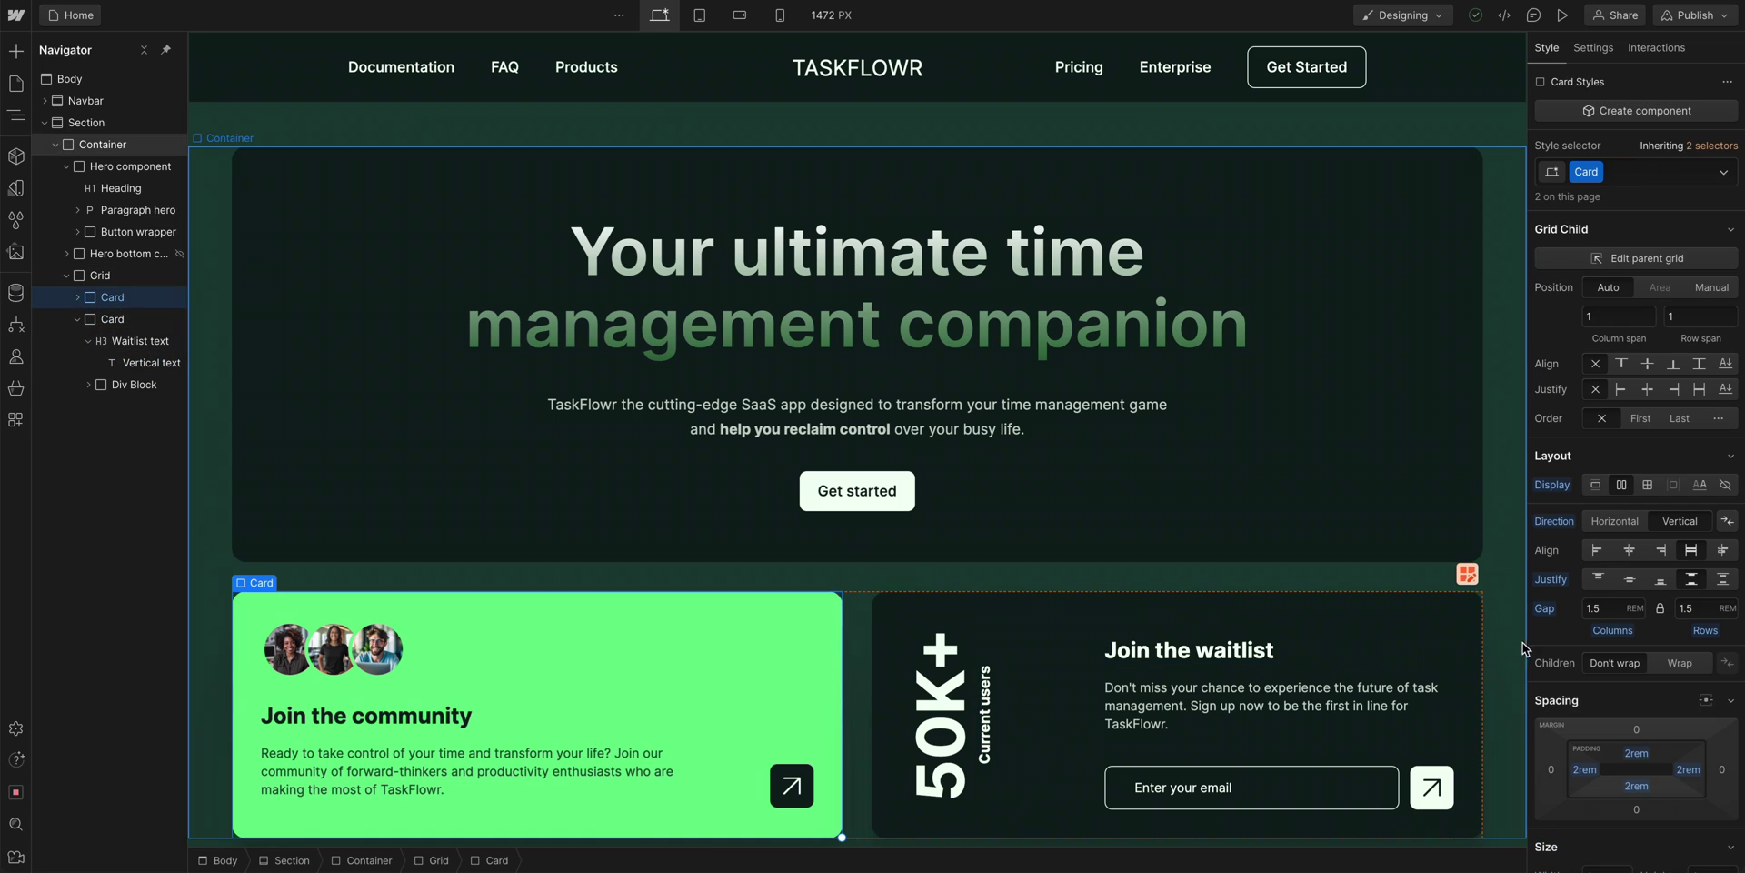
scroll(1546, 643, down, 10)
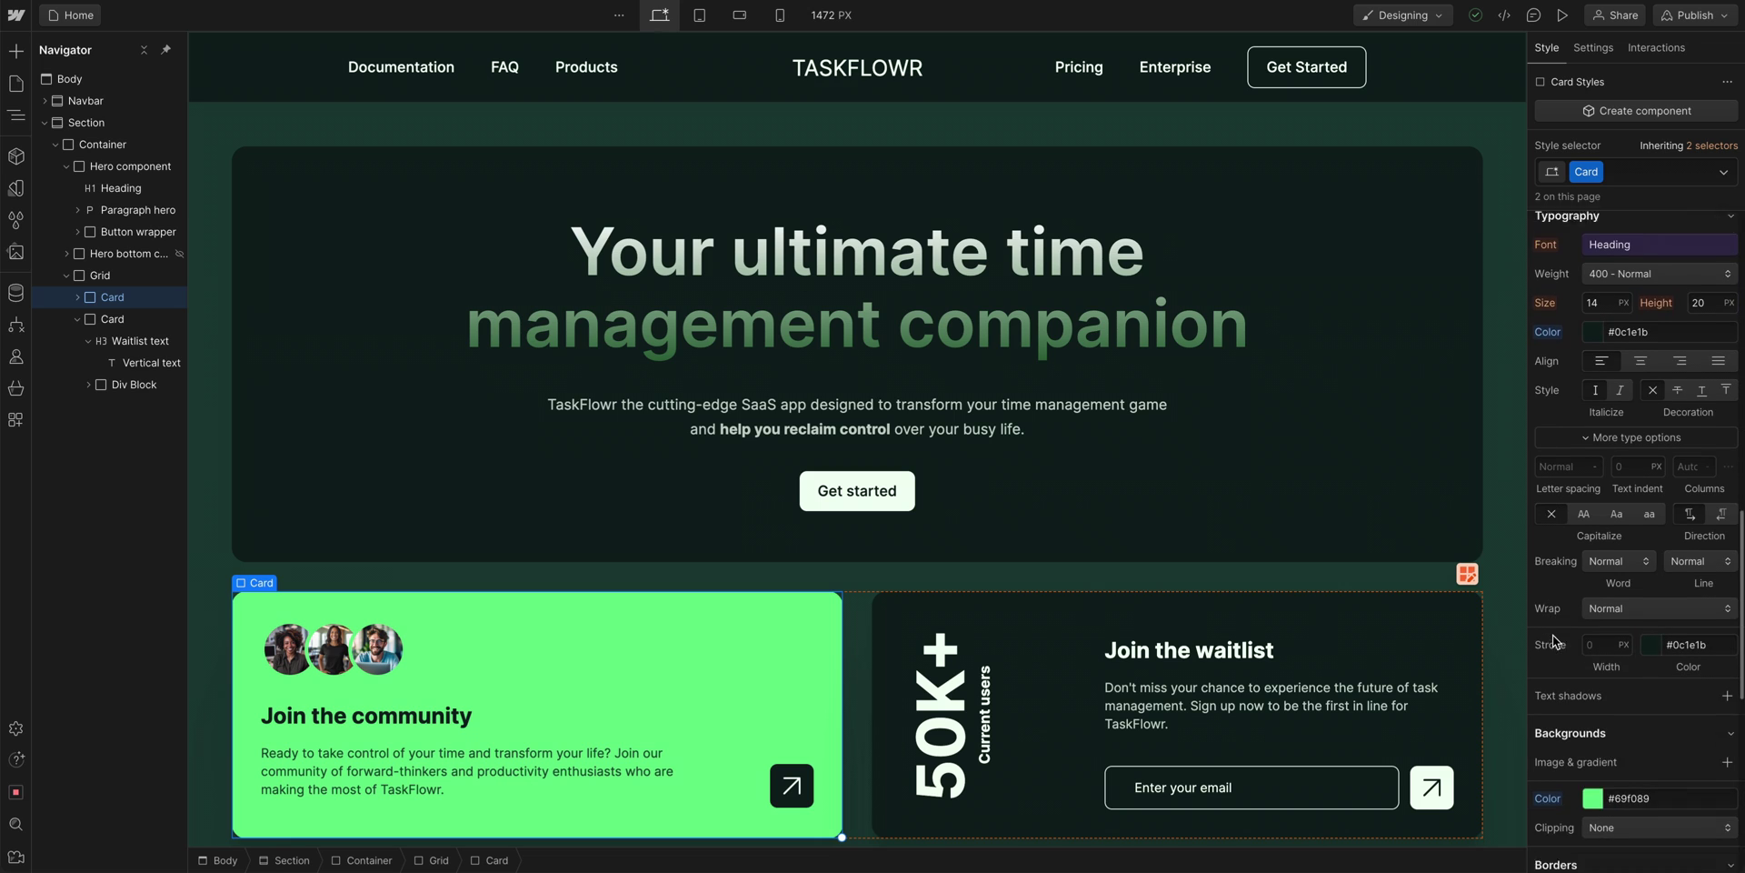
scroll(1553, 640, down, 5)
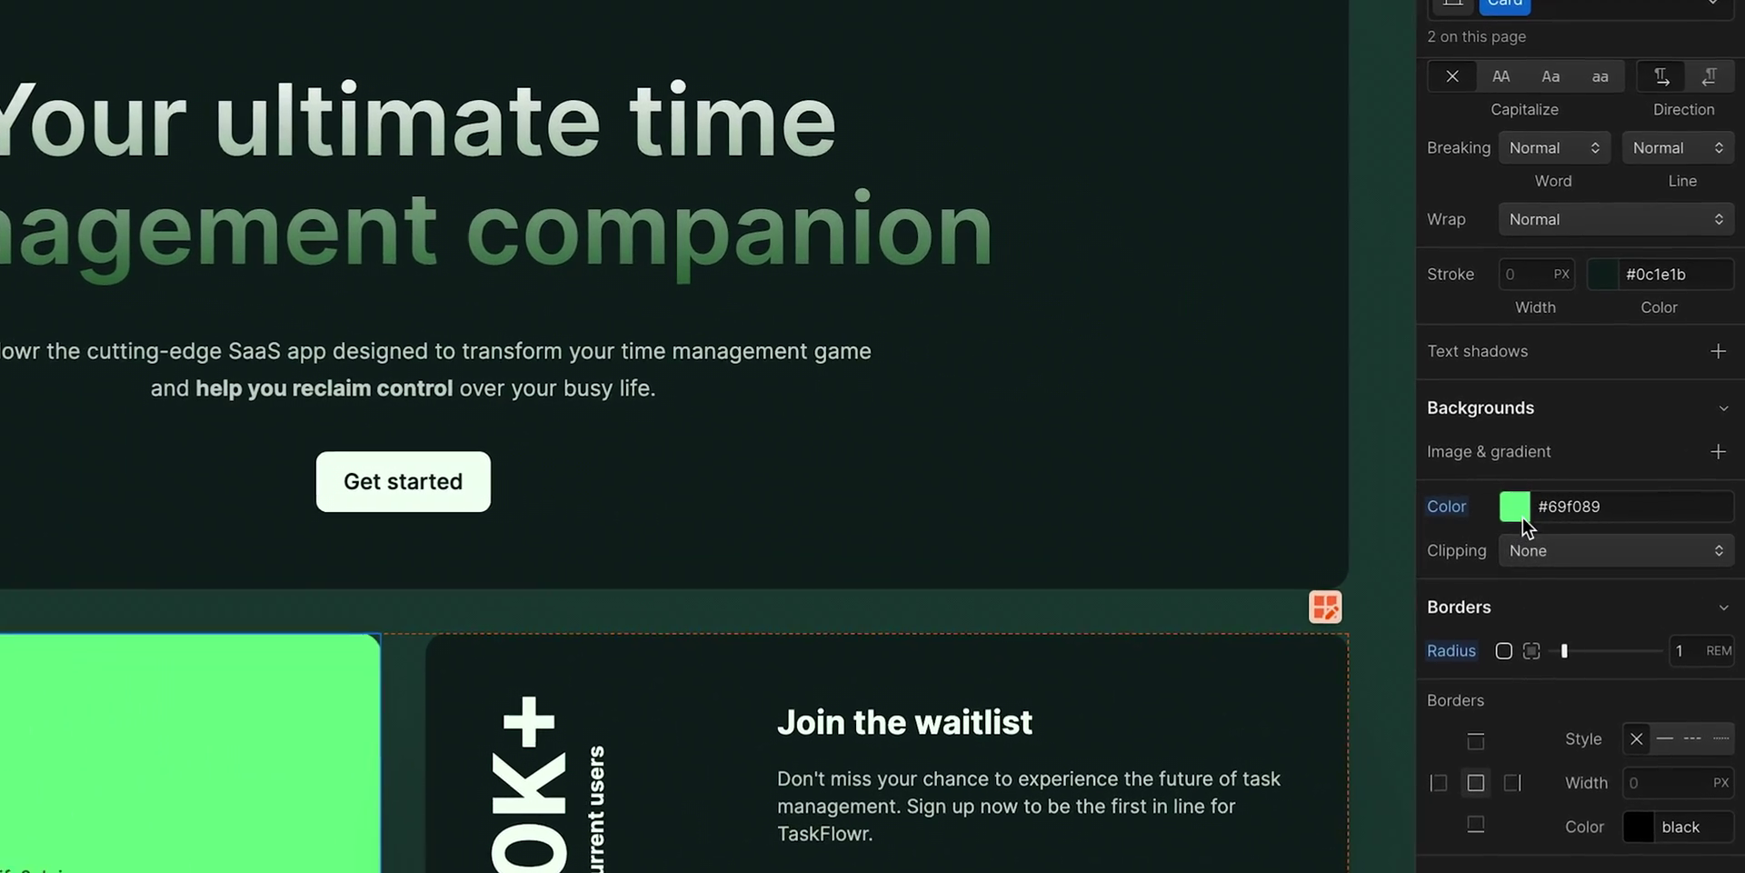
click(1517, 511)
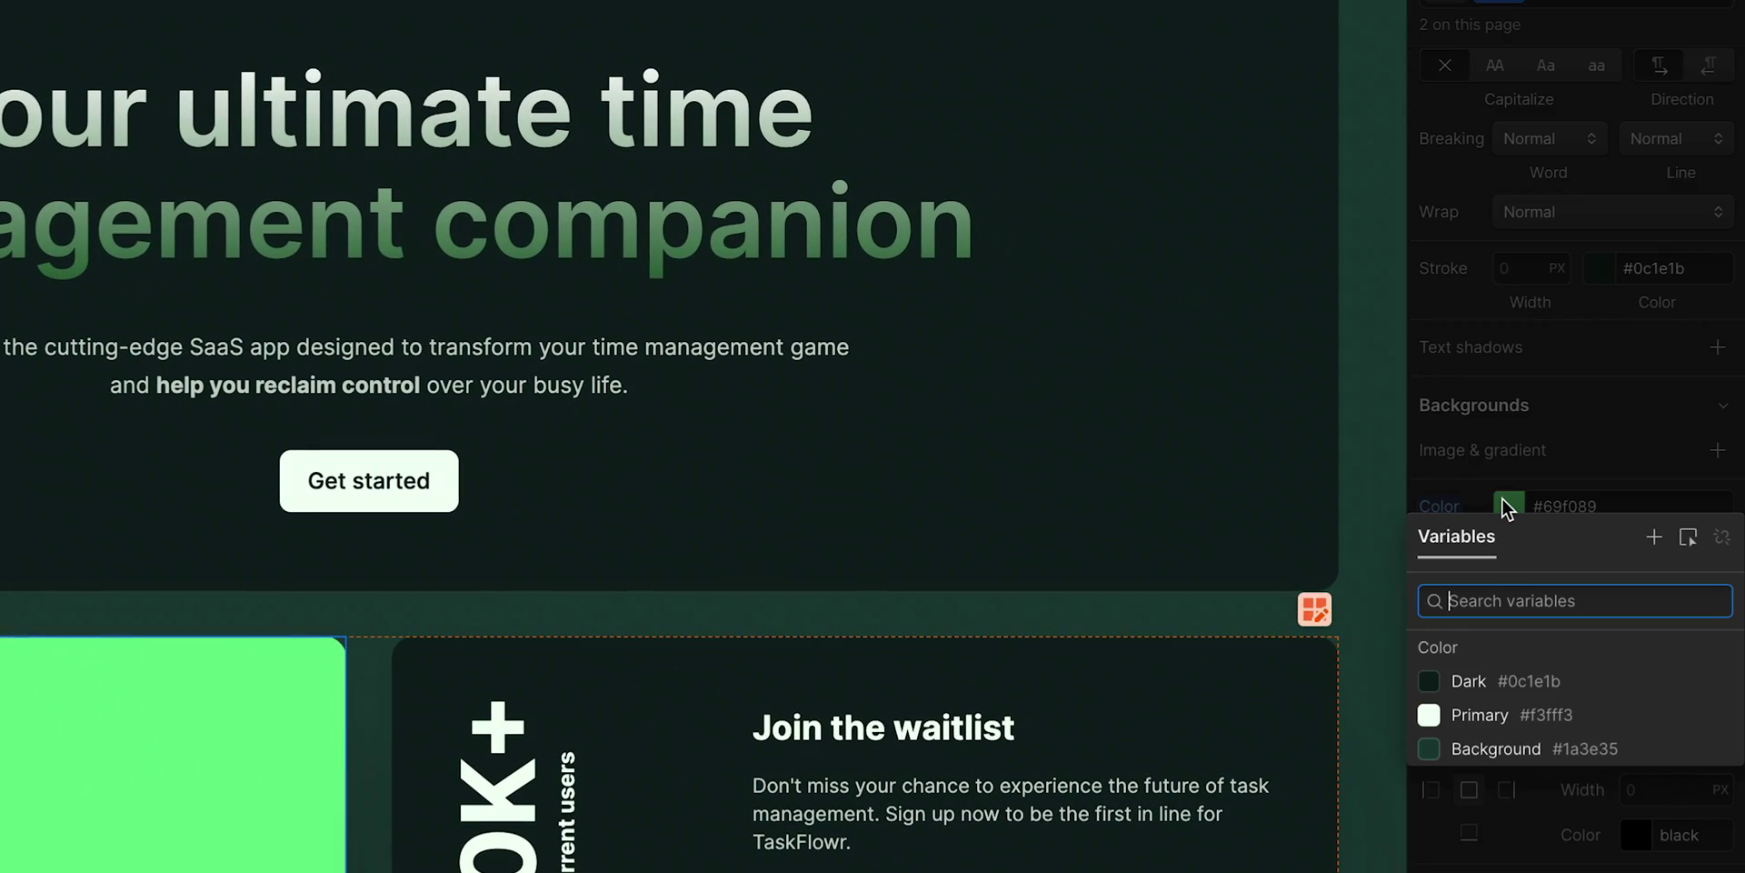
click(1654, 538)
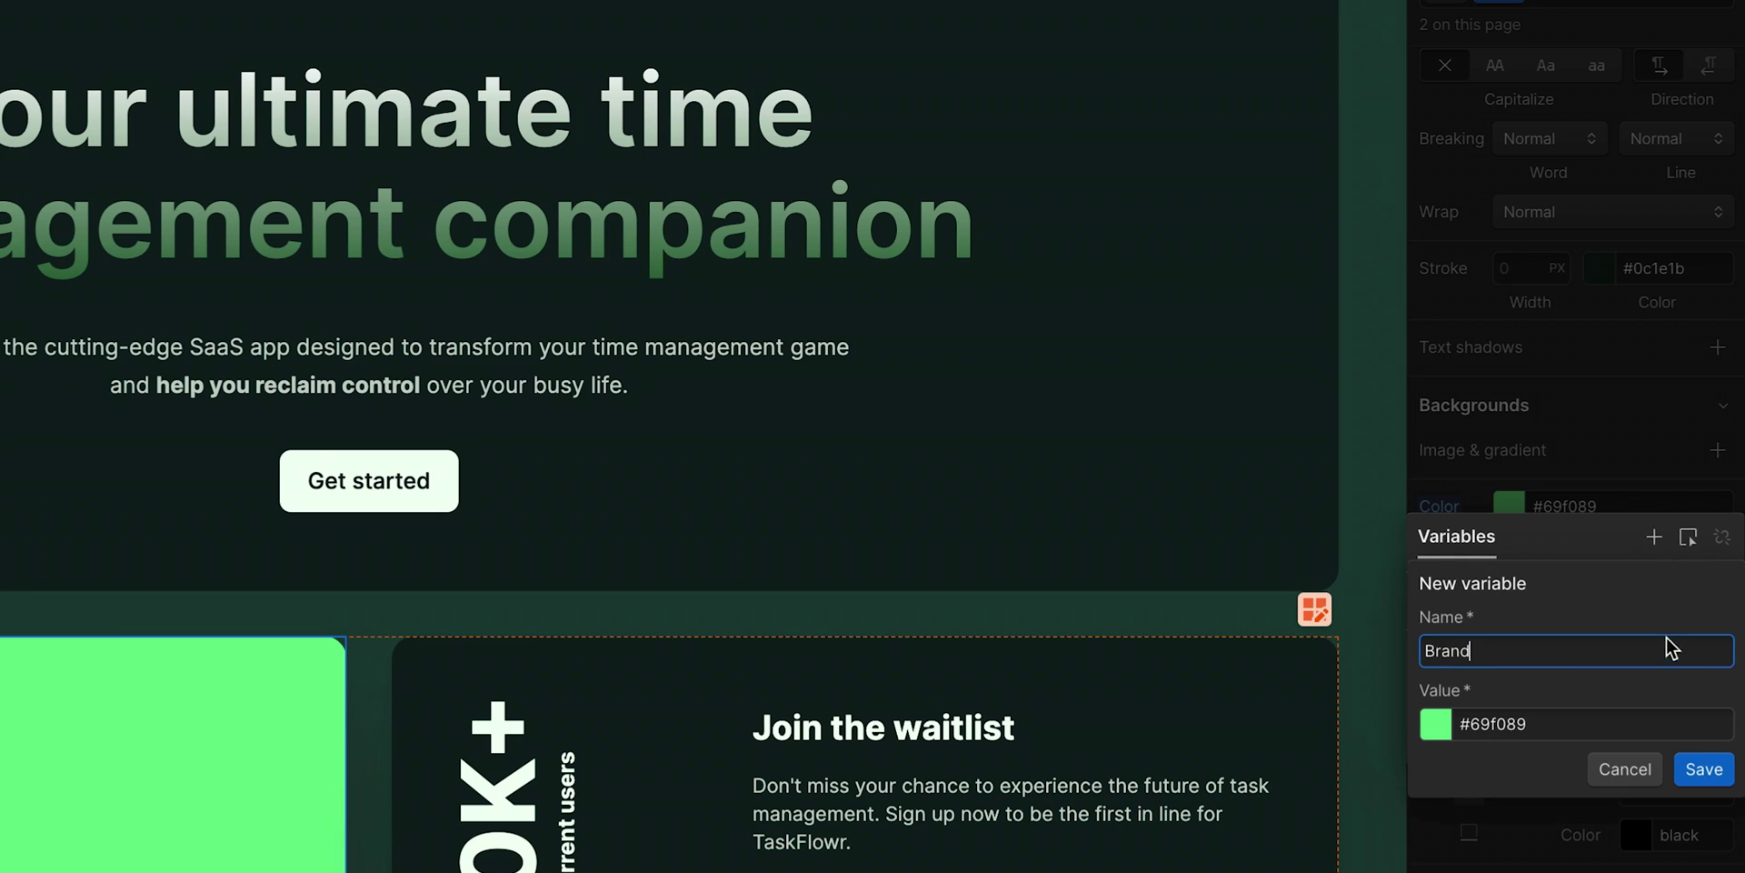
click(1708, 772)
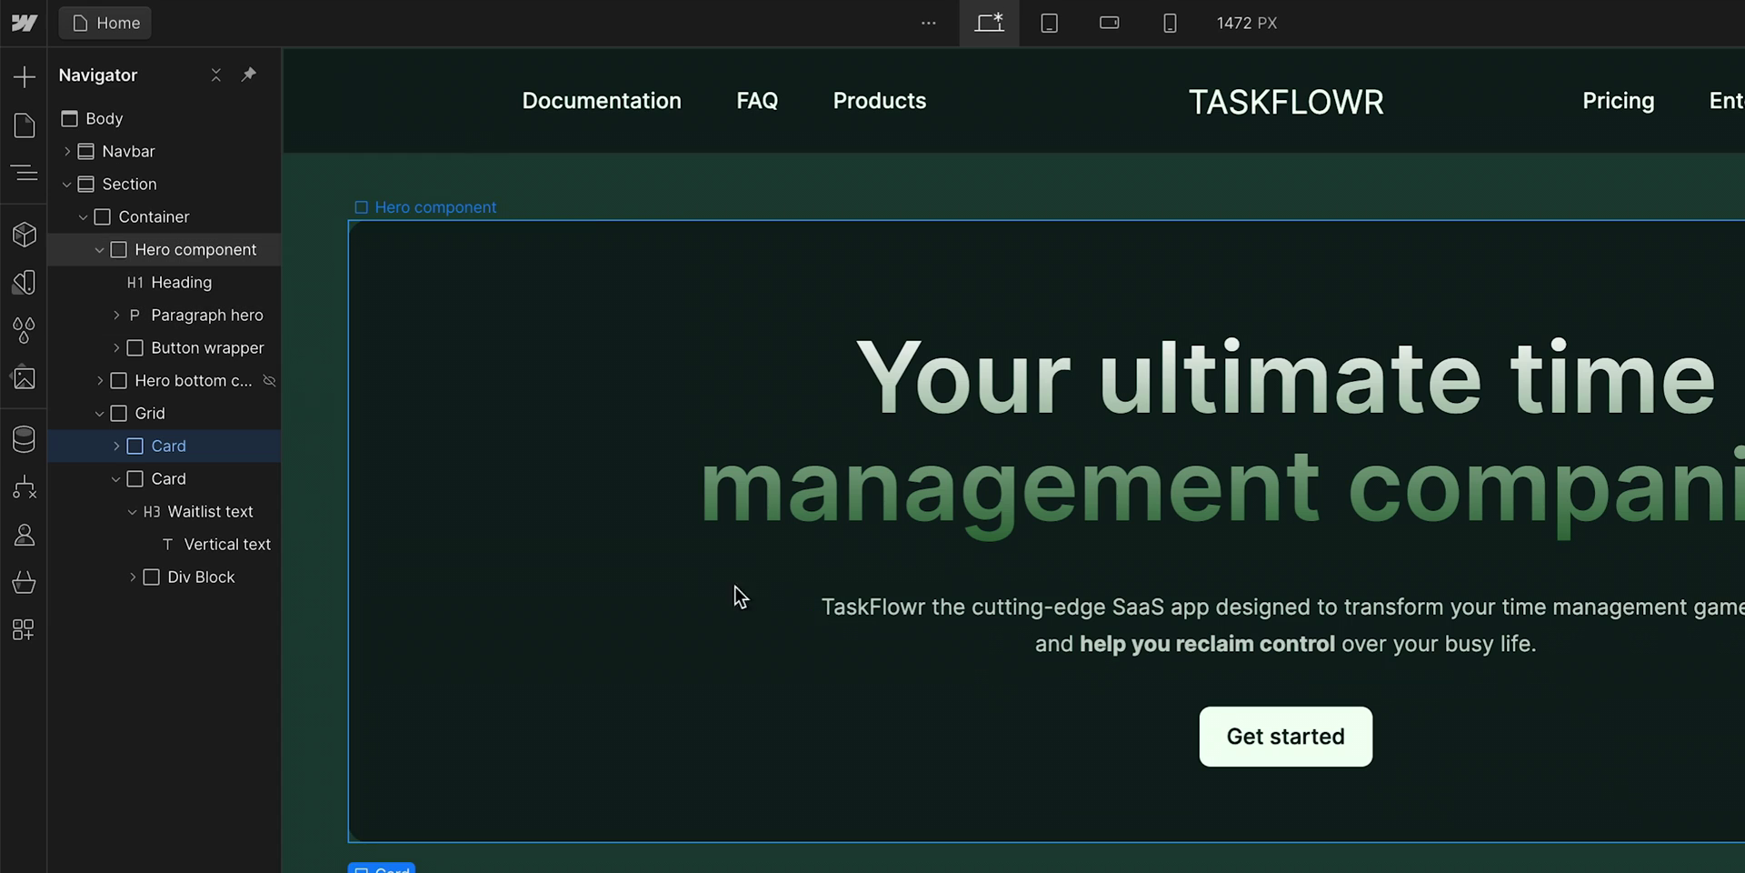
click(29, 286)
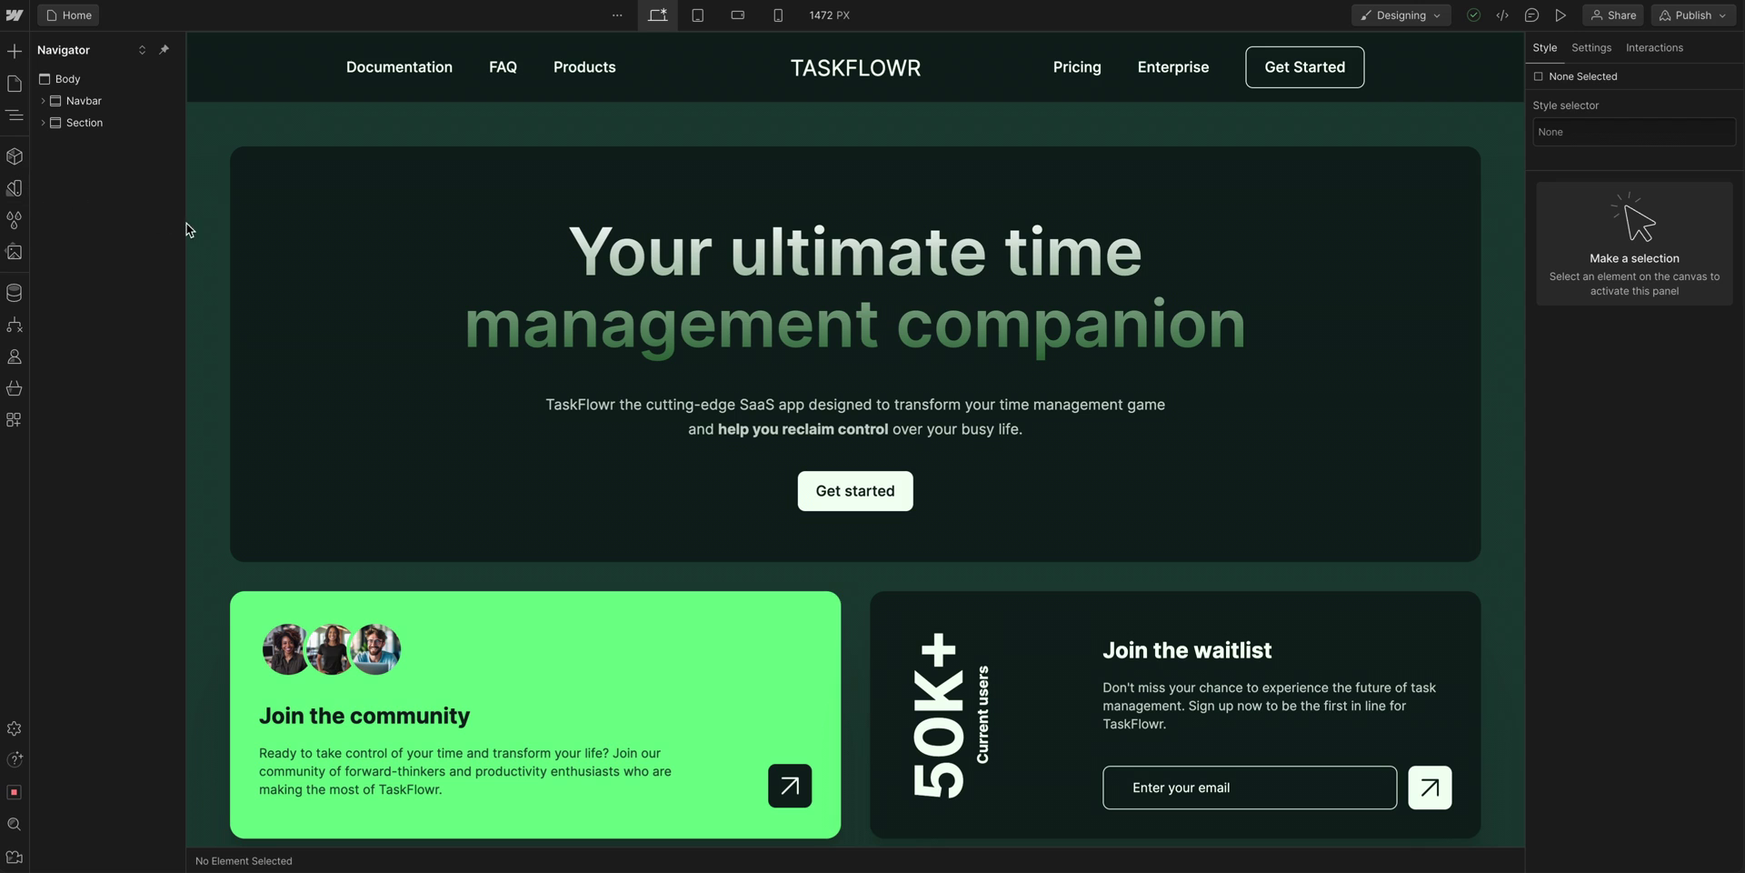
Link the 50K+ vertical text's Typography colour to the Brand variable.
click(692, 328)
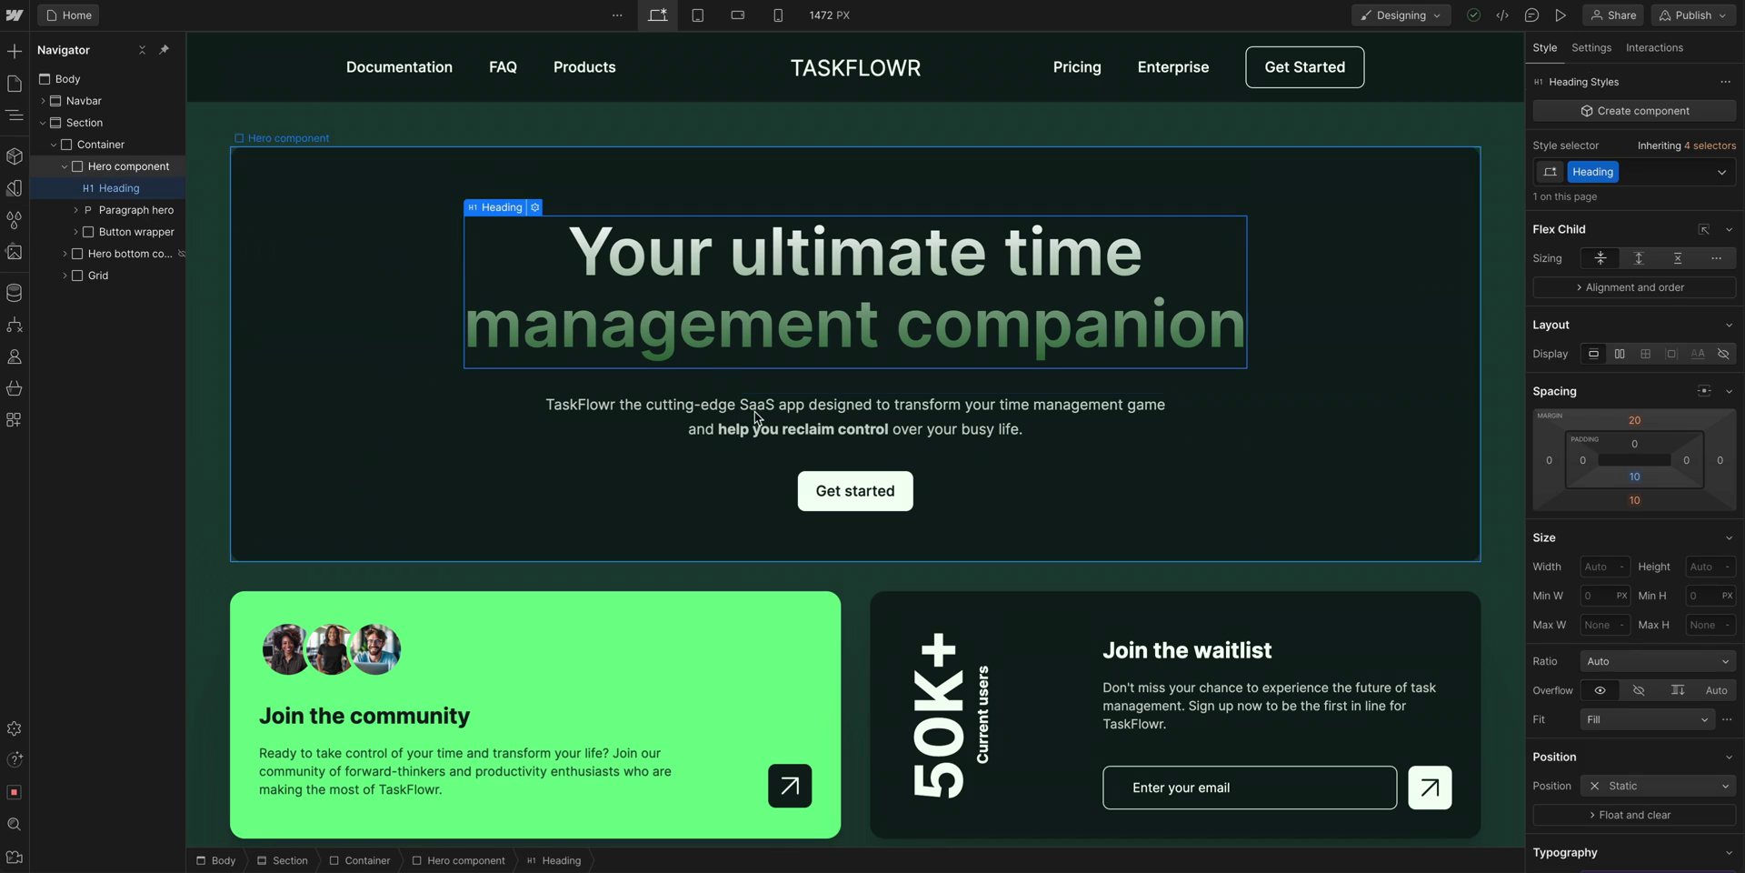
click(943, 693)
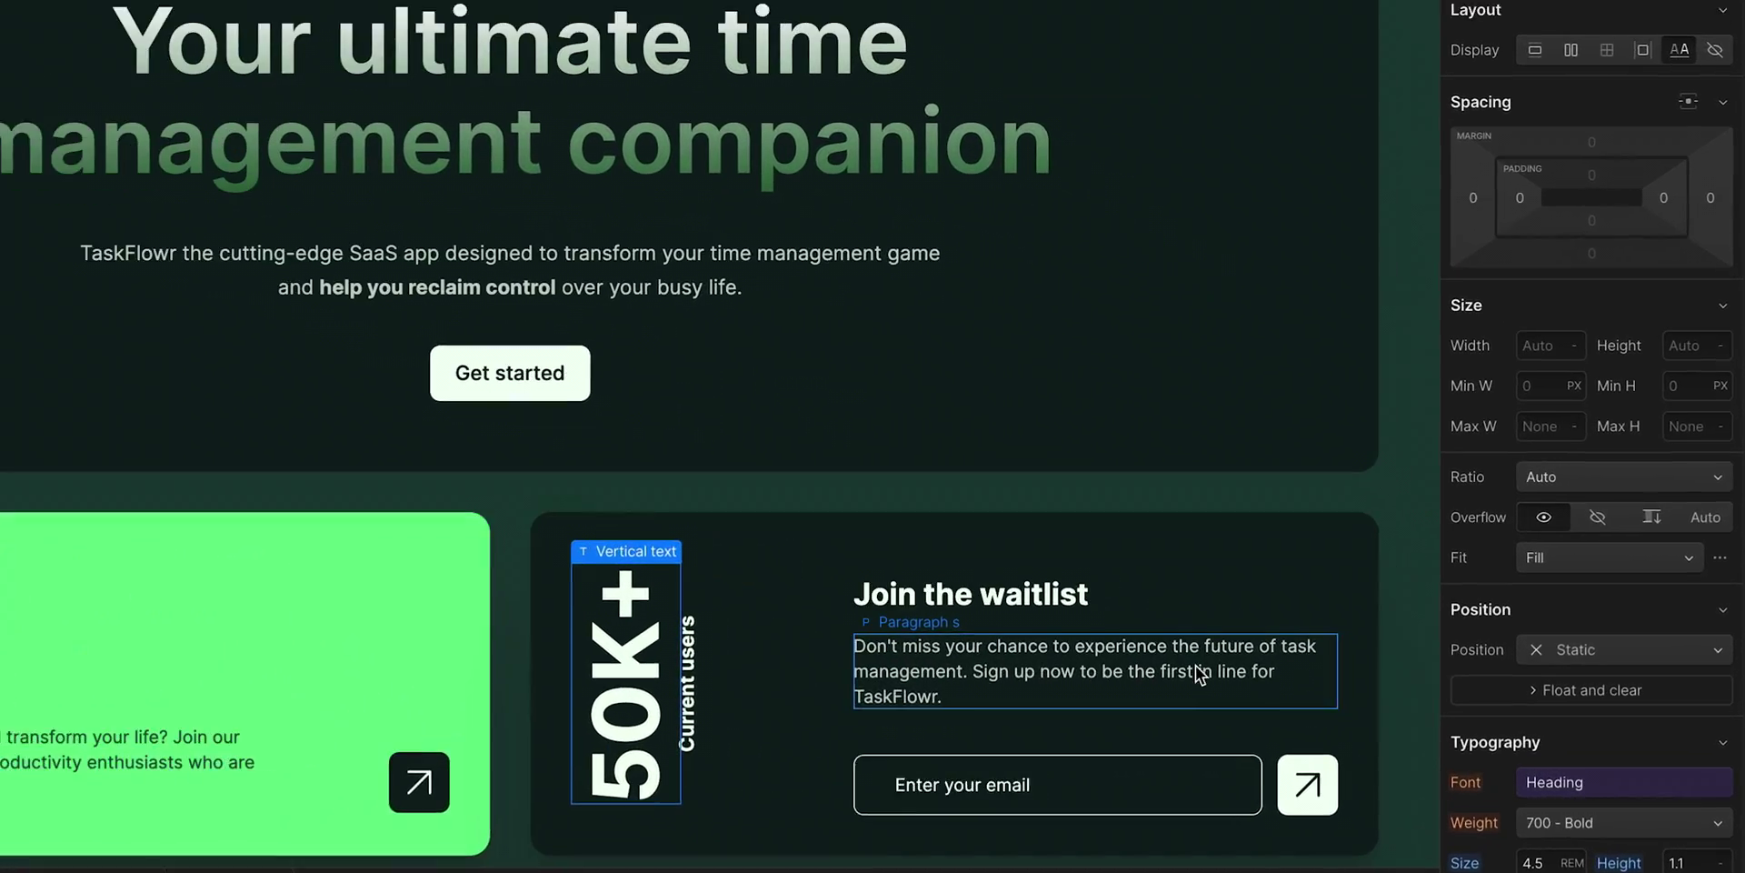
scroll(1520, 582, down, 7)
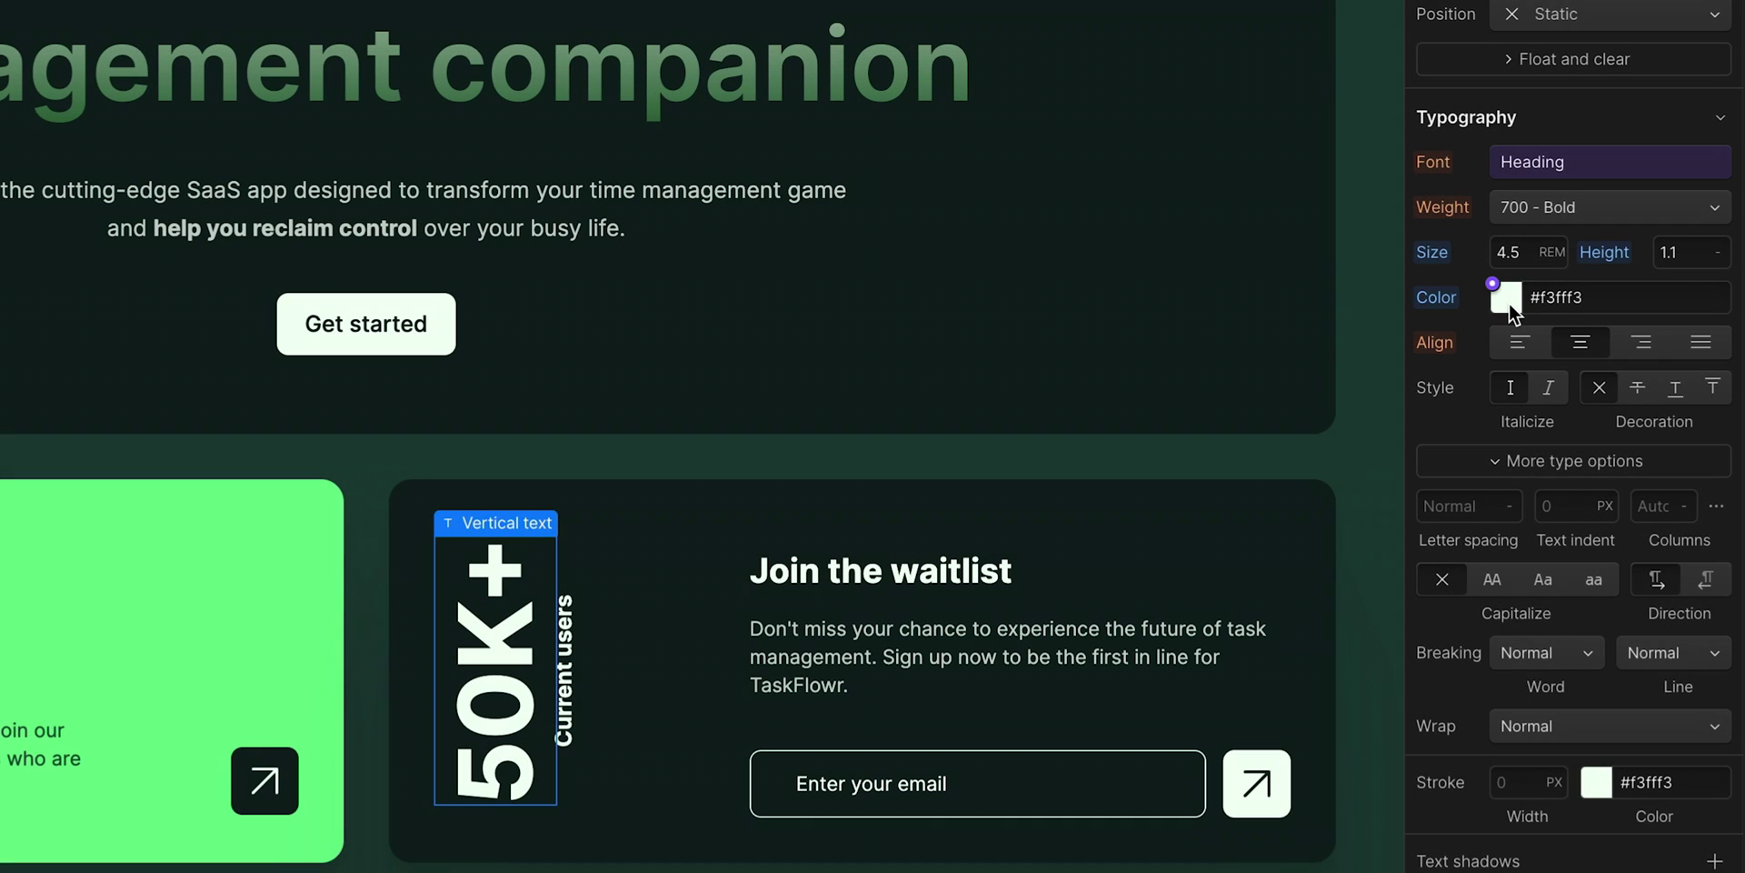
click(1494, 284)
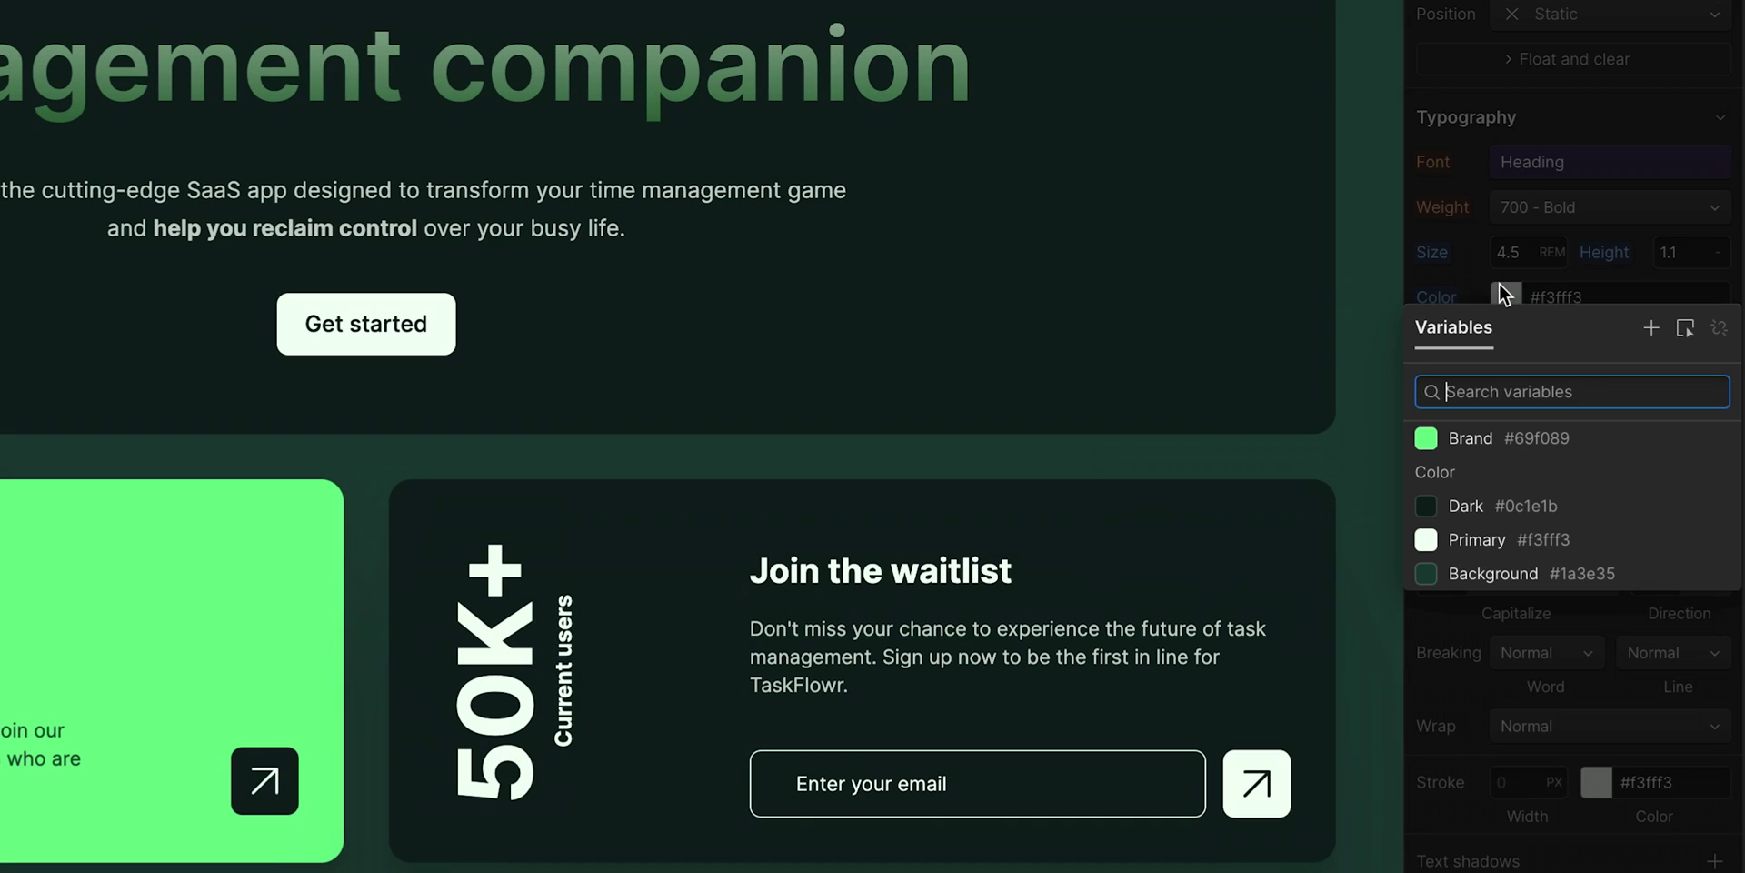
click(1629, 427)
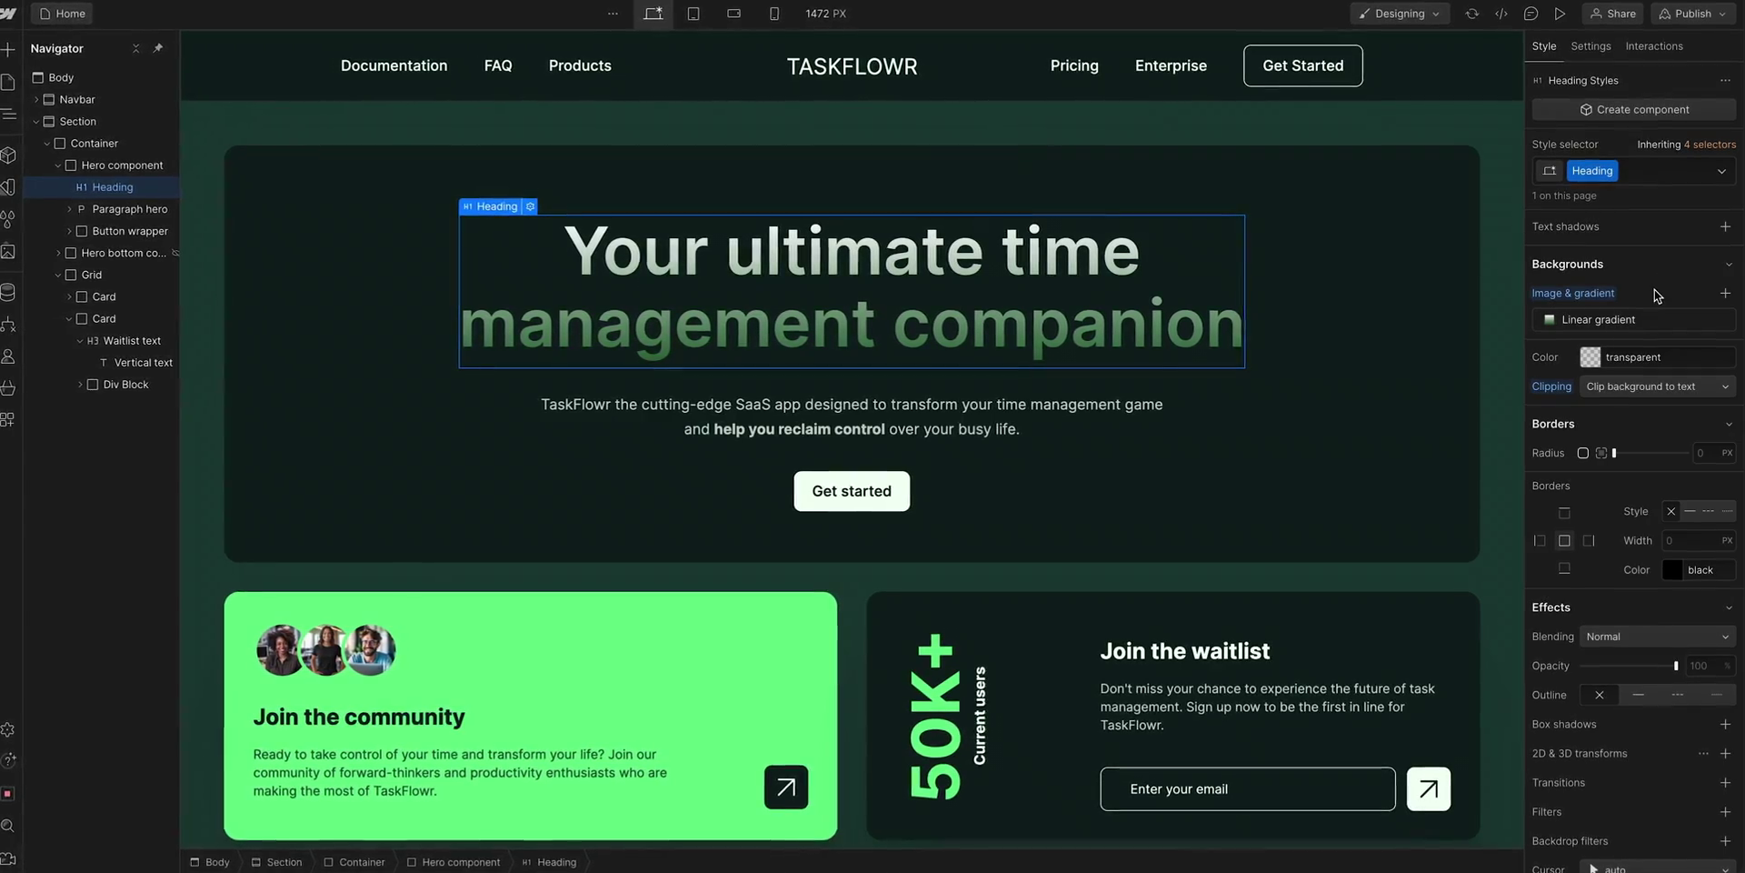
Set the heading gradient's first stop to the Primary variable and its end stop to Brand.
click(1650, 319)
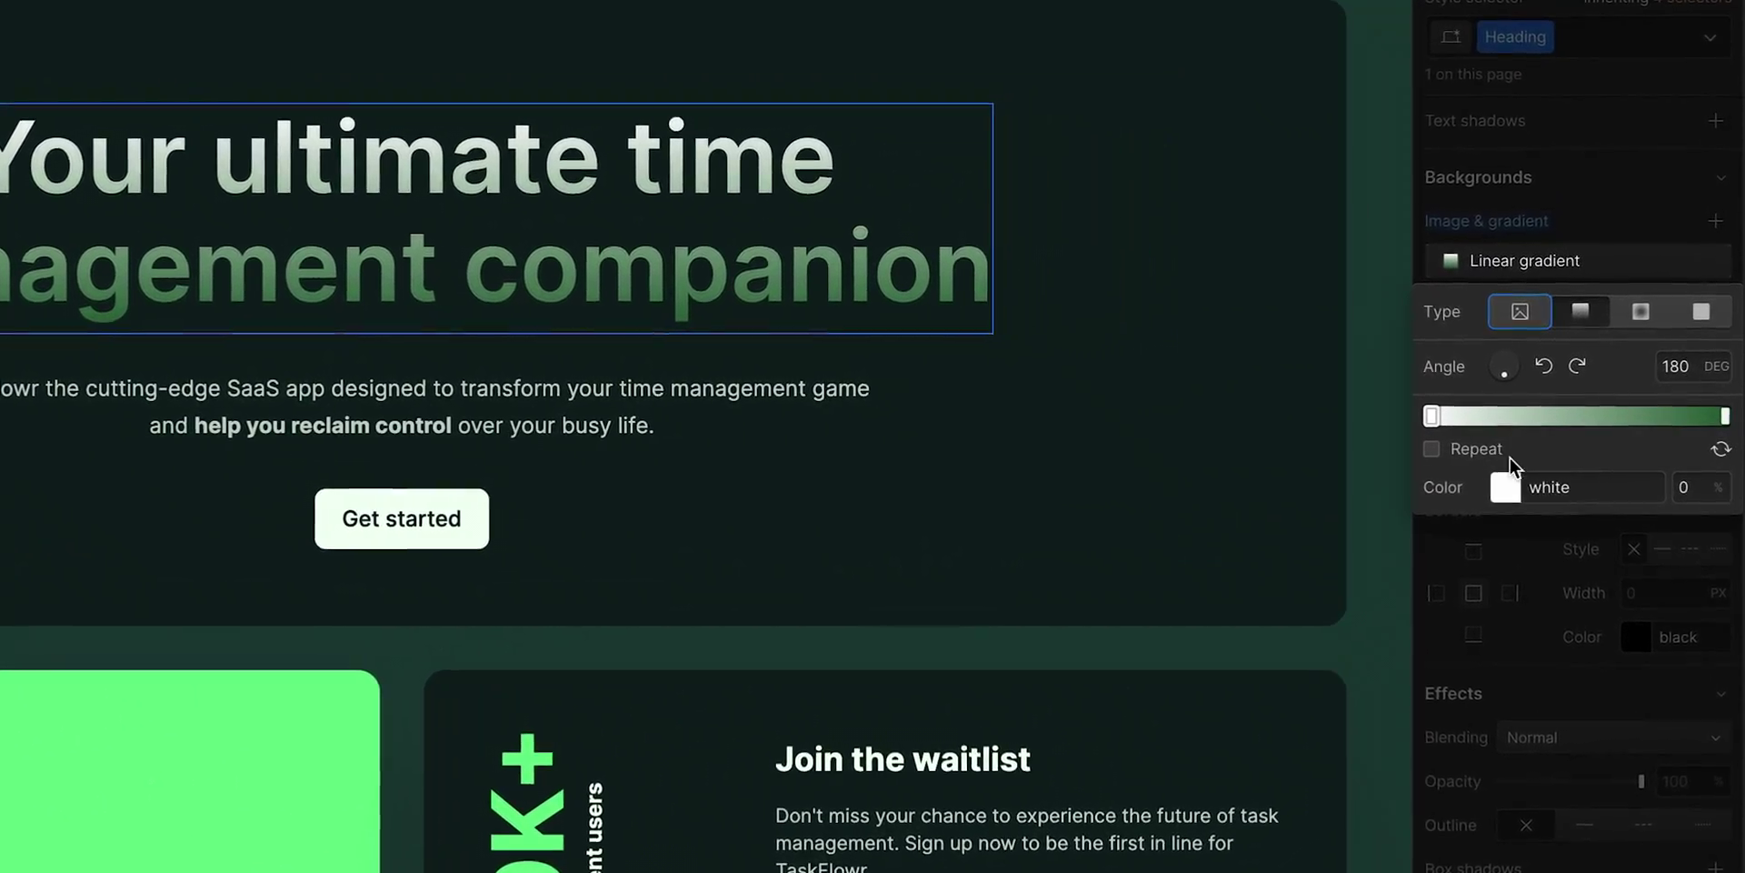
click(1543, 477)
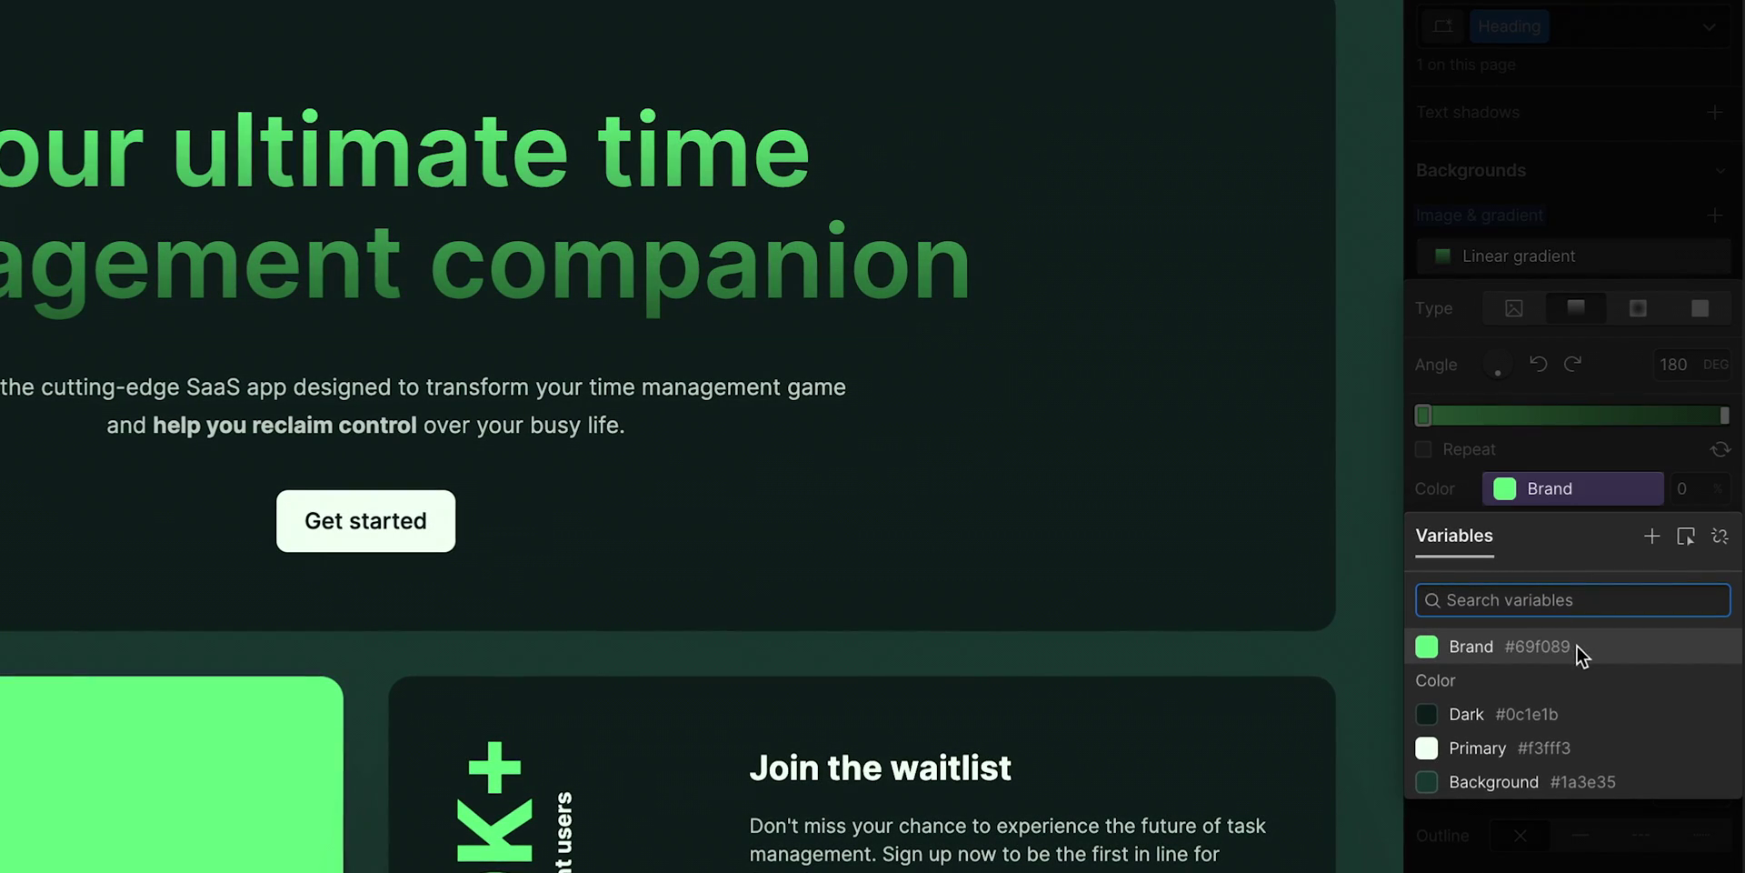
click(1627, 743)
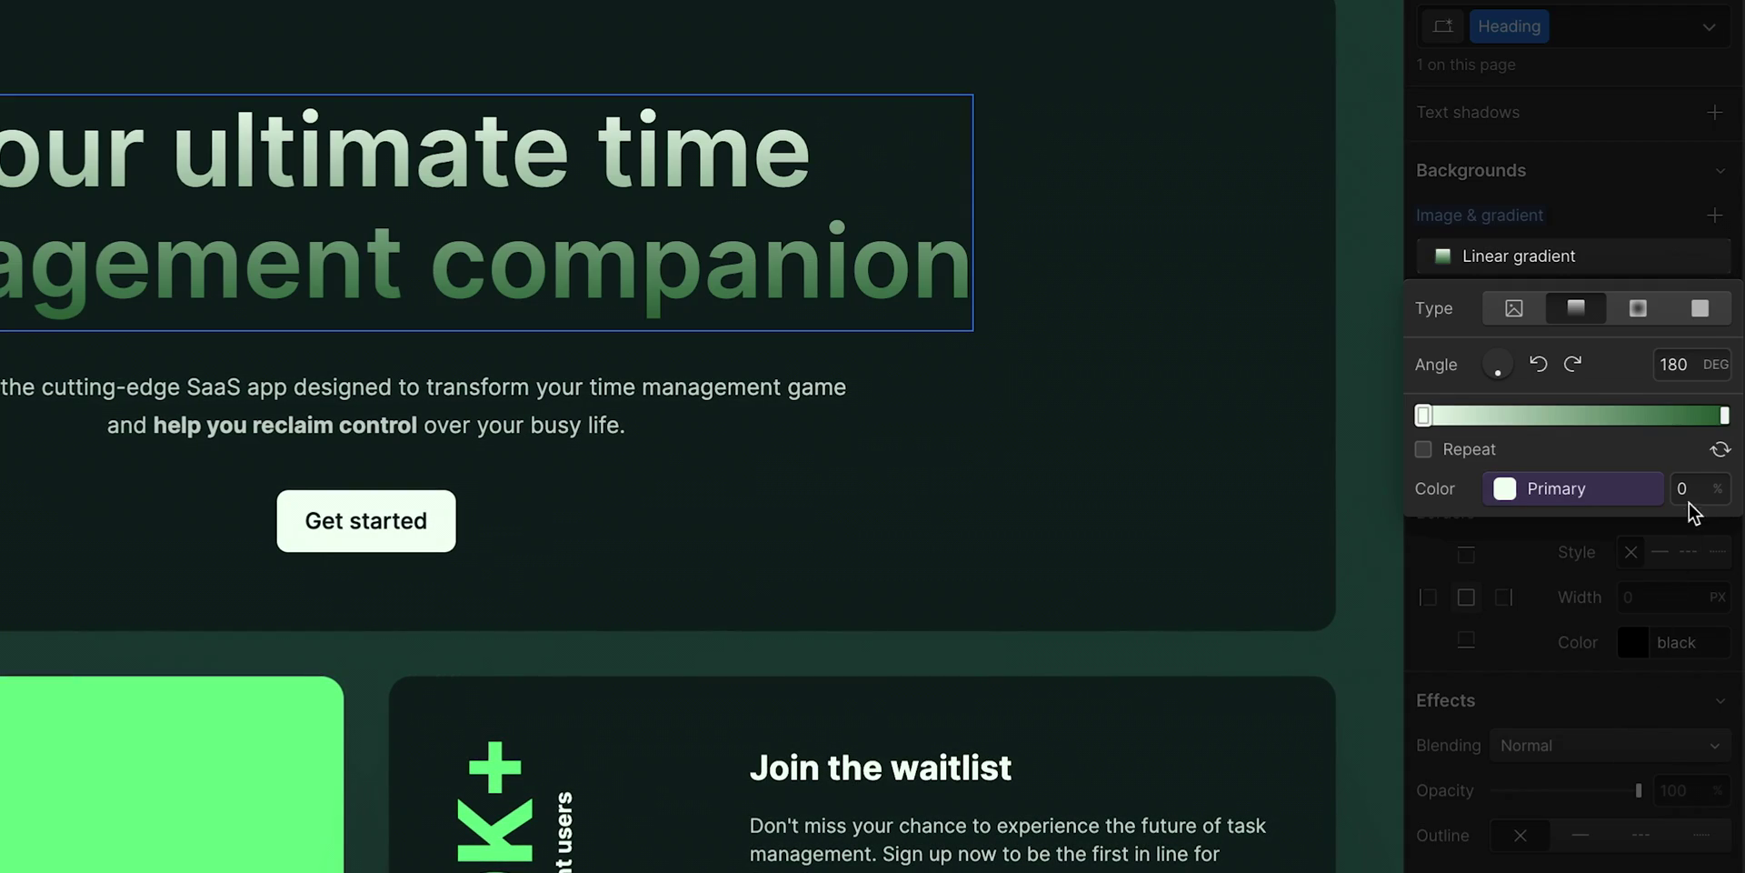
click(1723, 415)
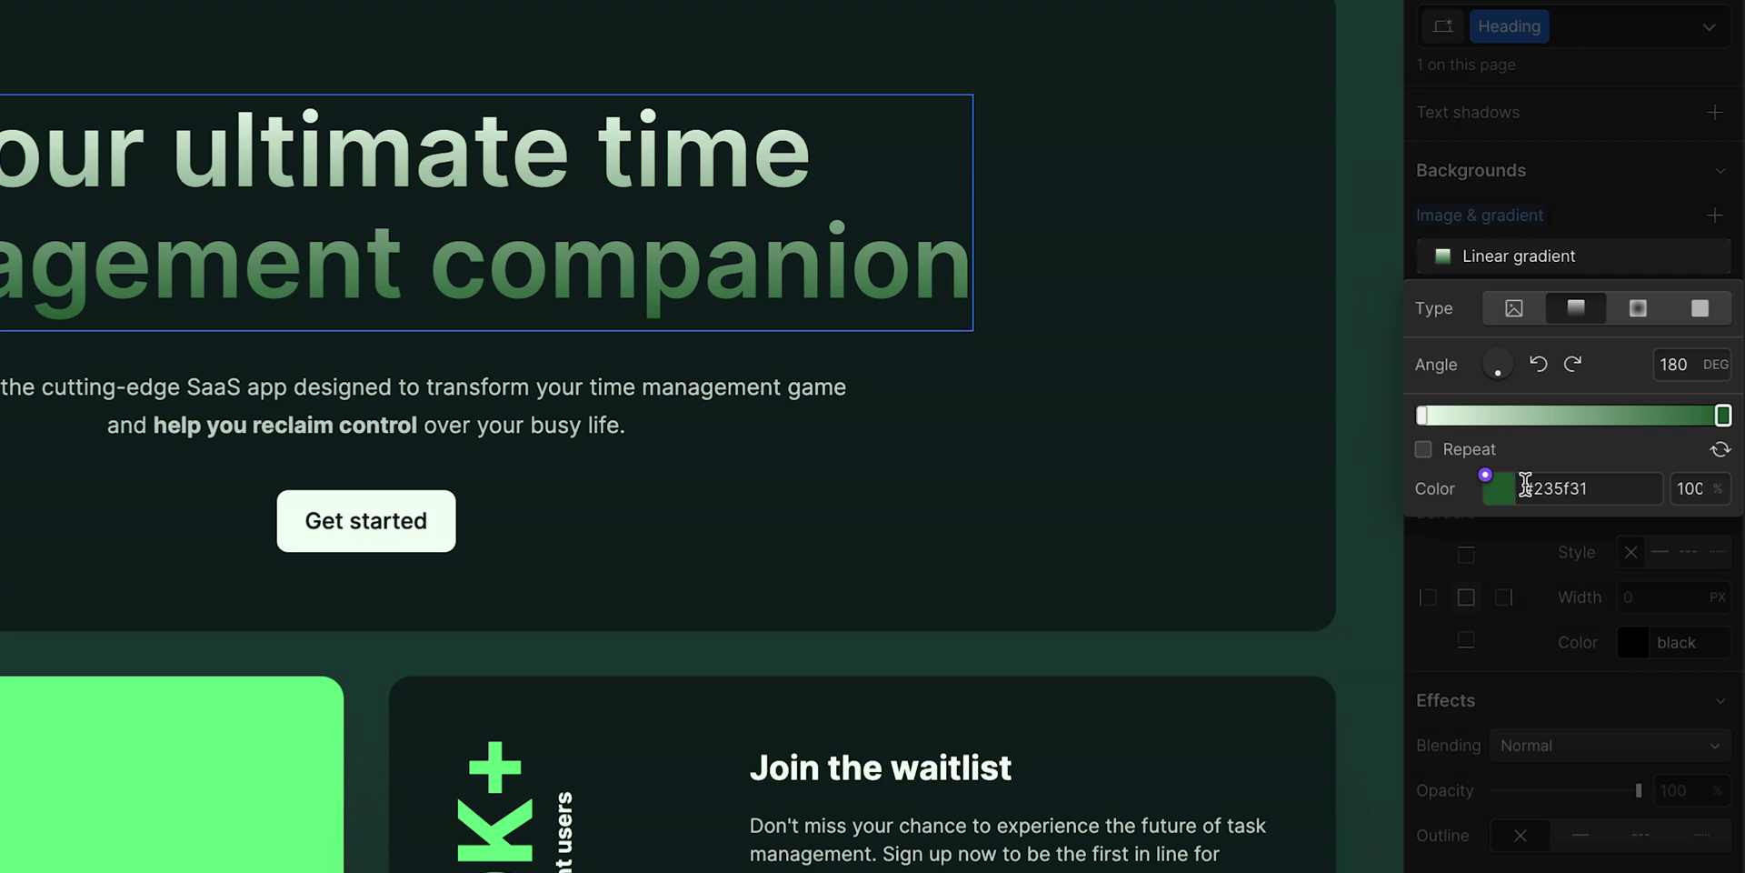
click(1500, 490)
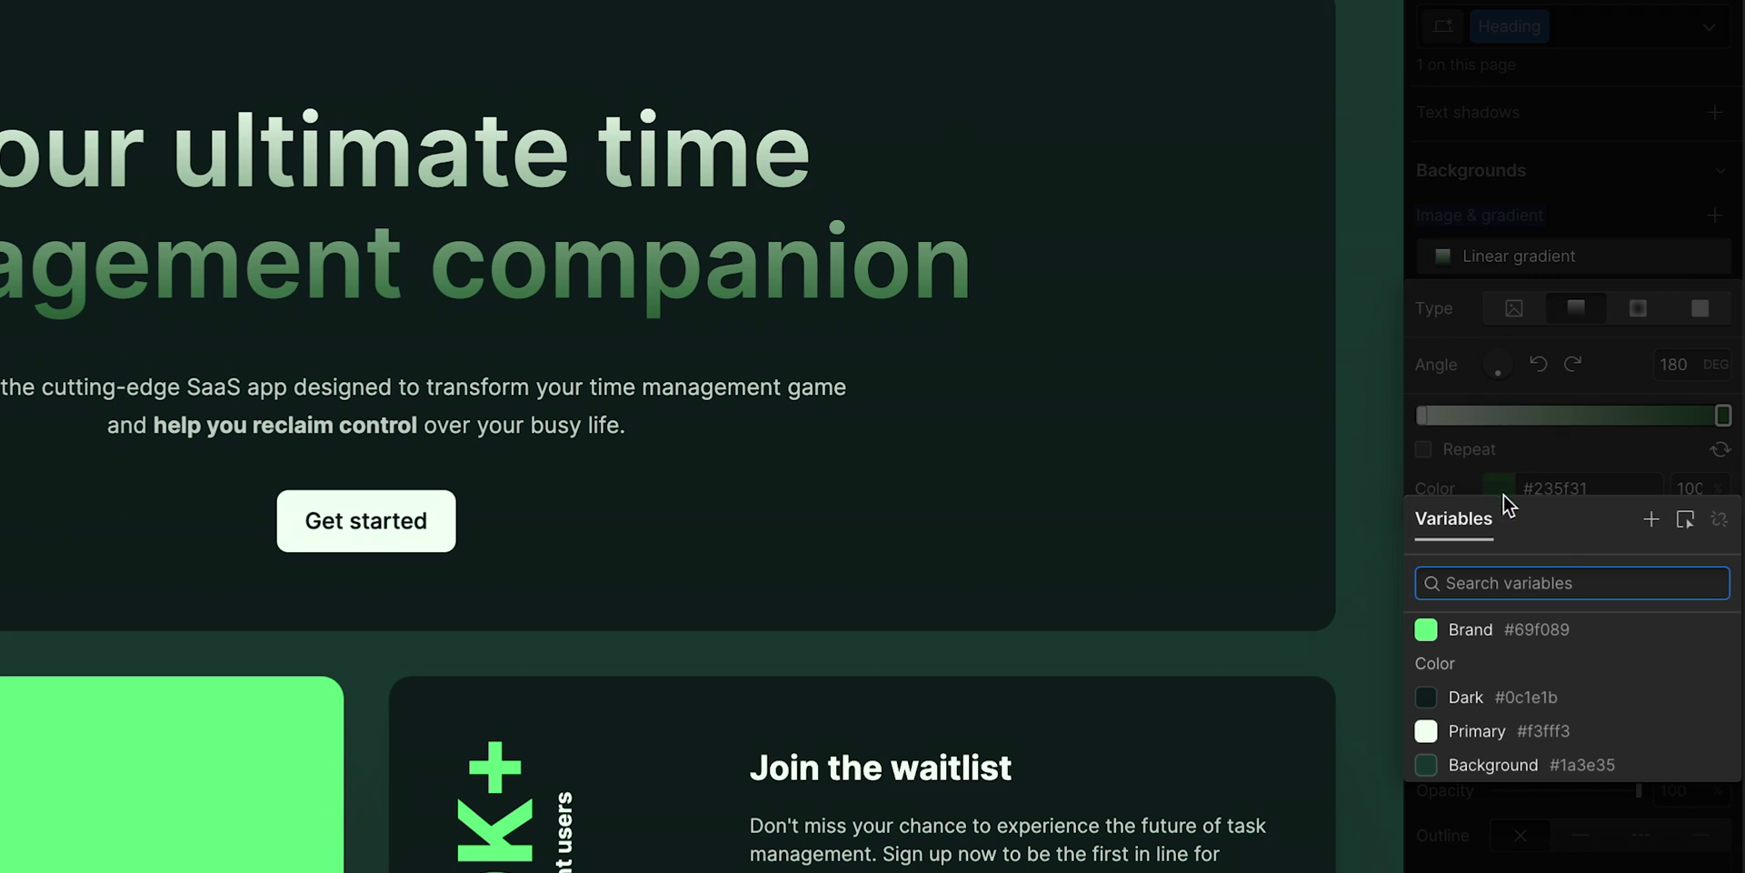
click(1624, 636)
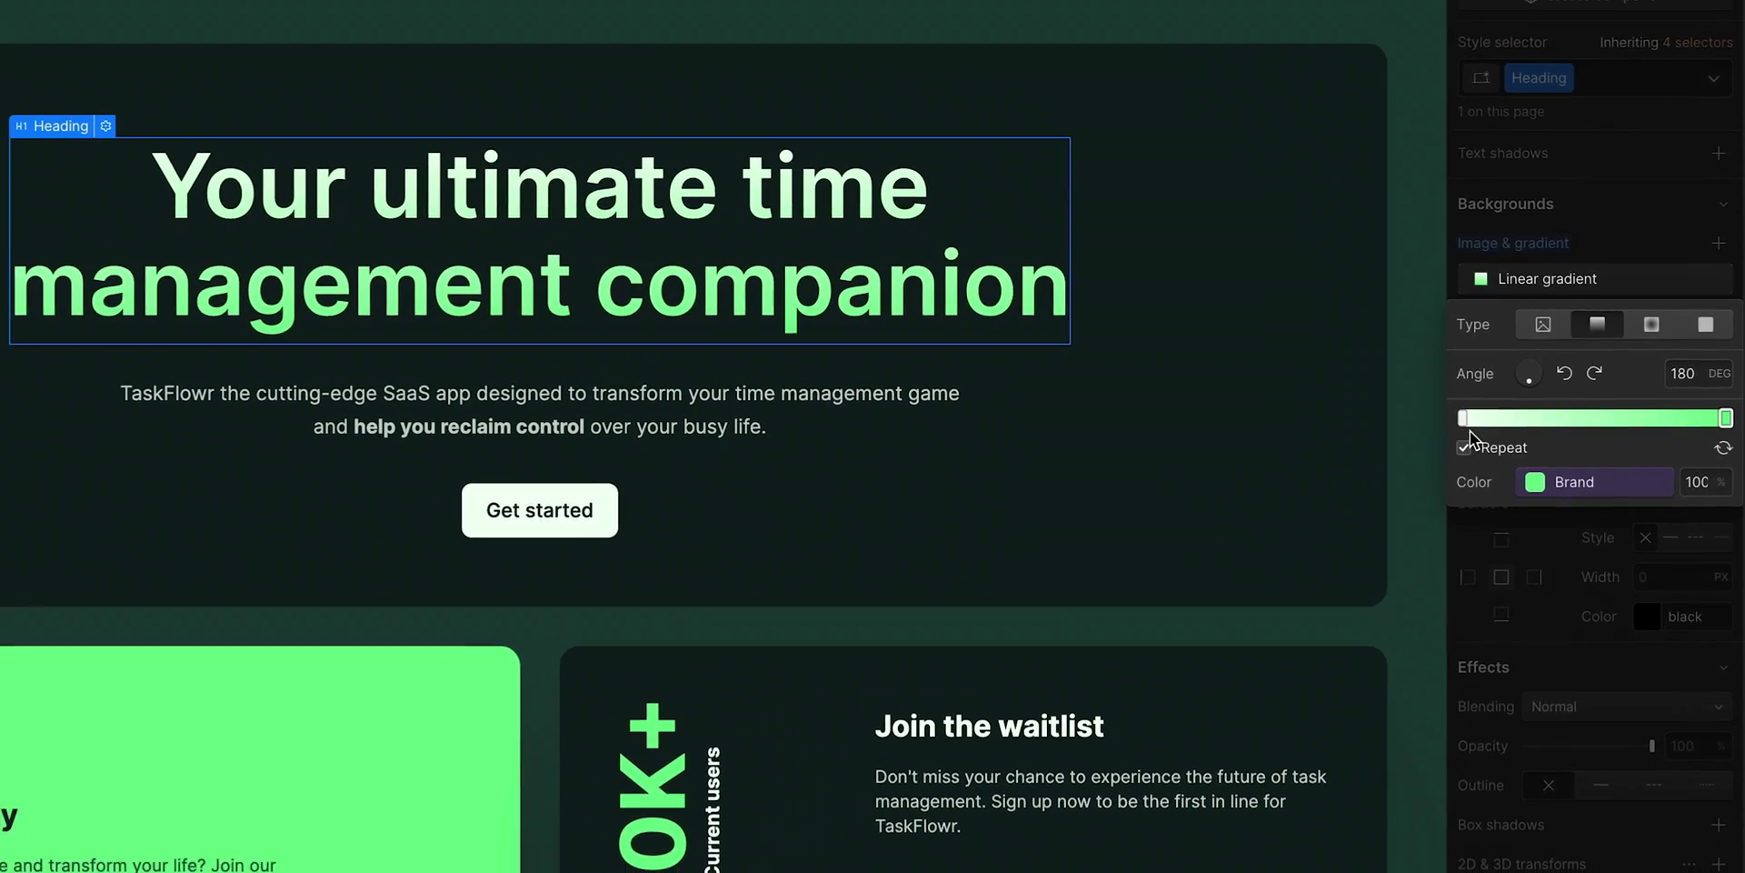
click(1444, 417)
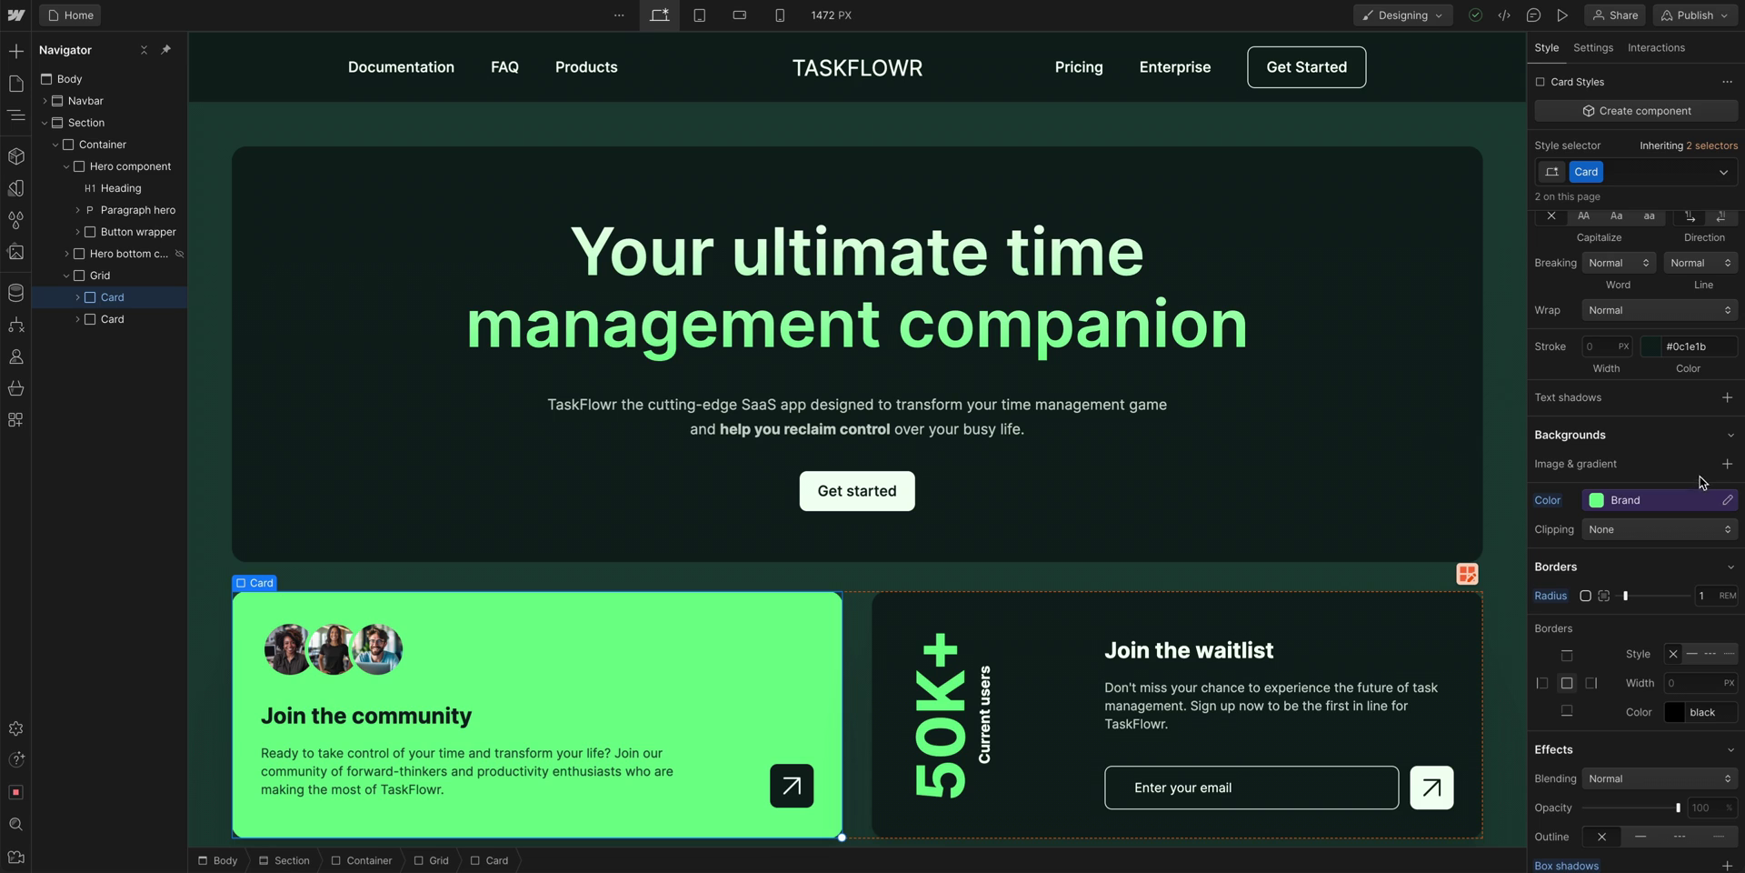
Change the Brand variable's value from green to purple #7943f5.
click(1725, 500)
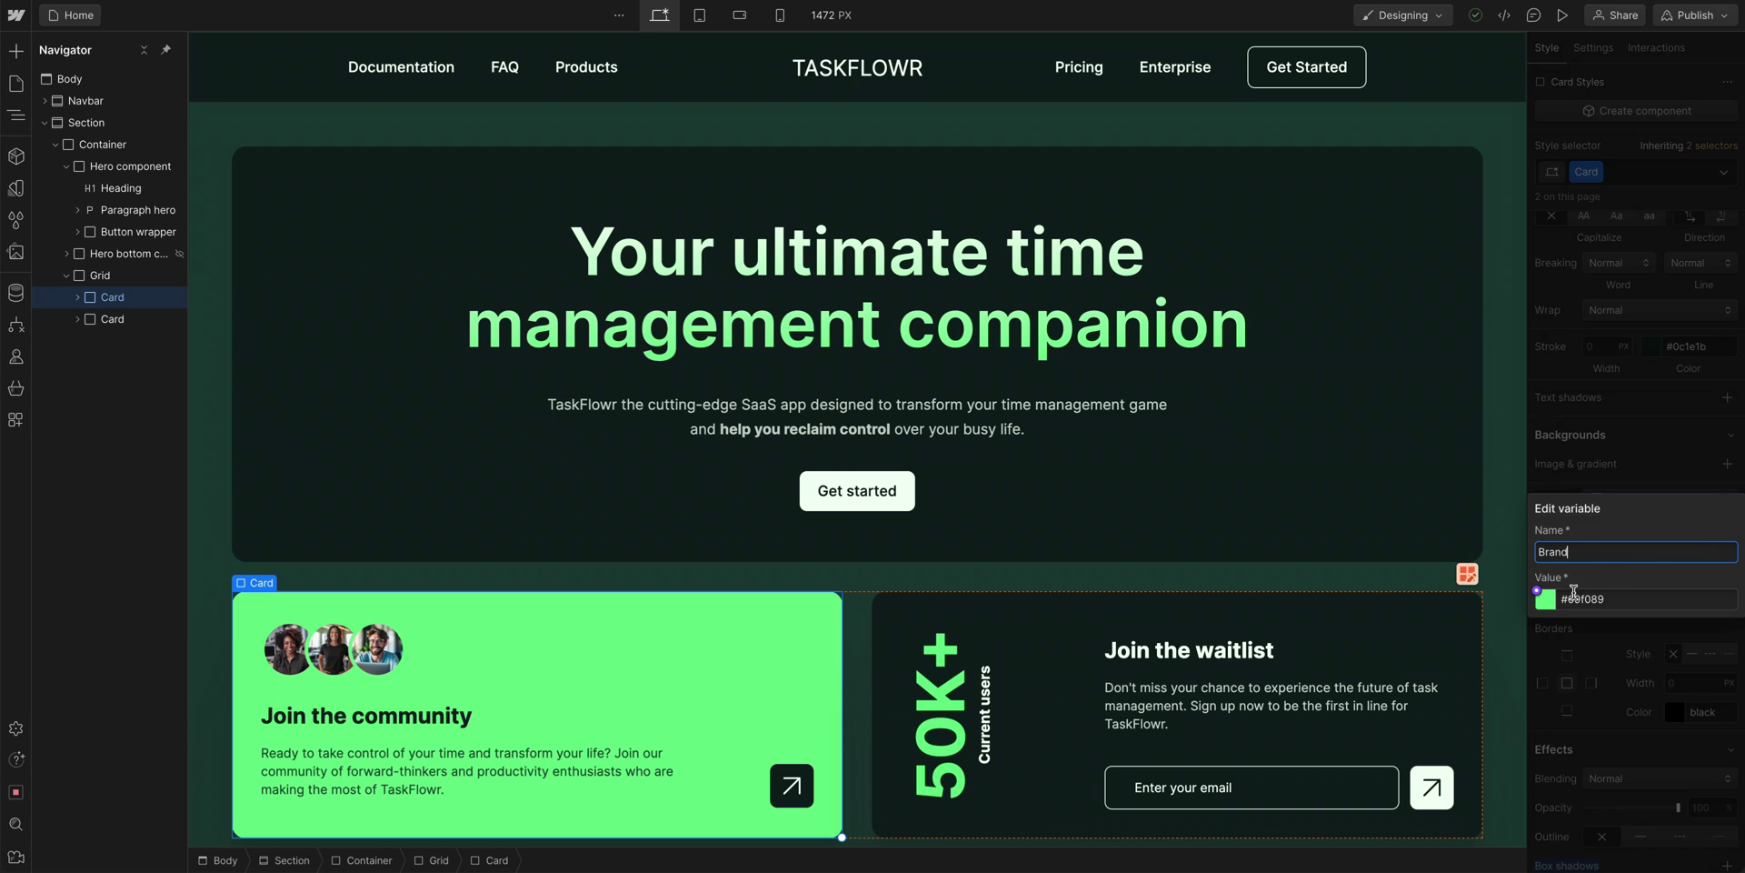
click(1551, 604)
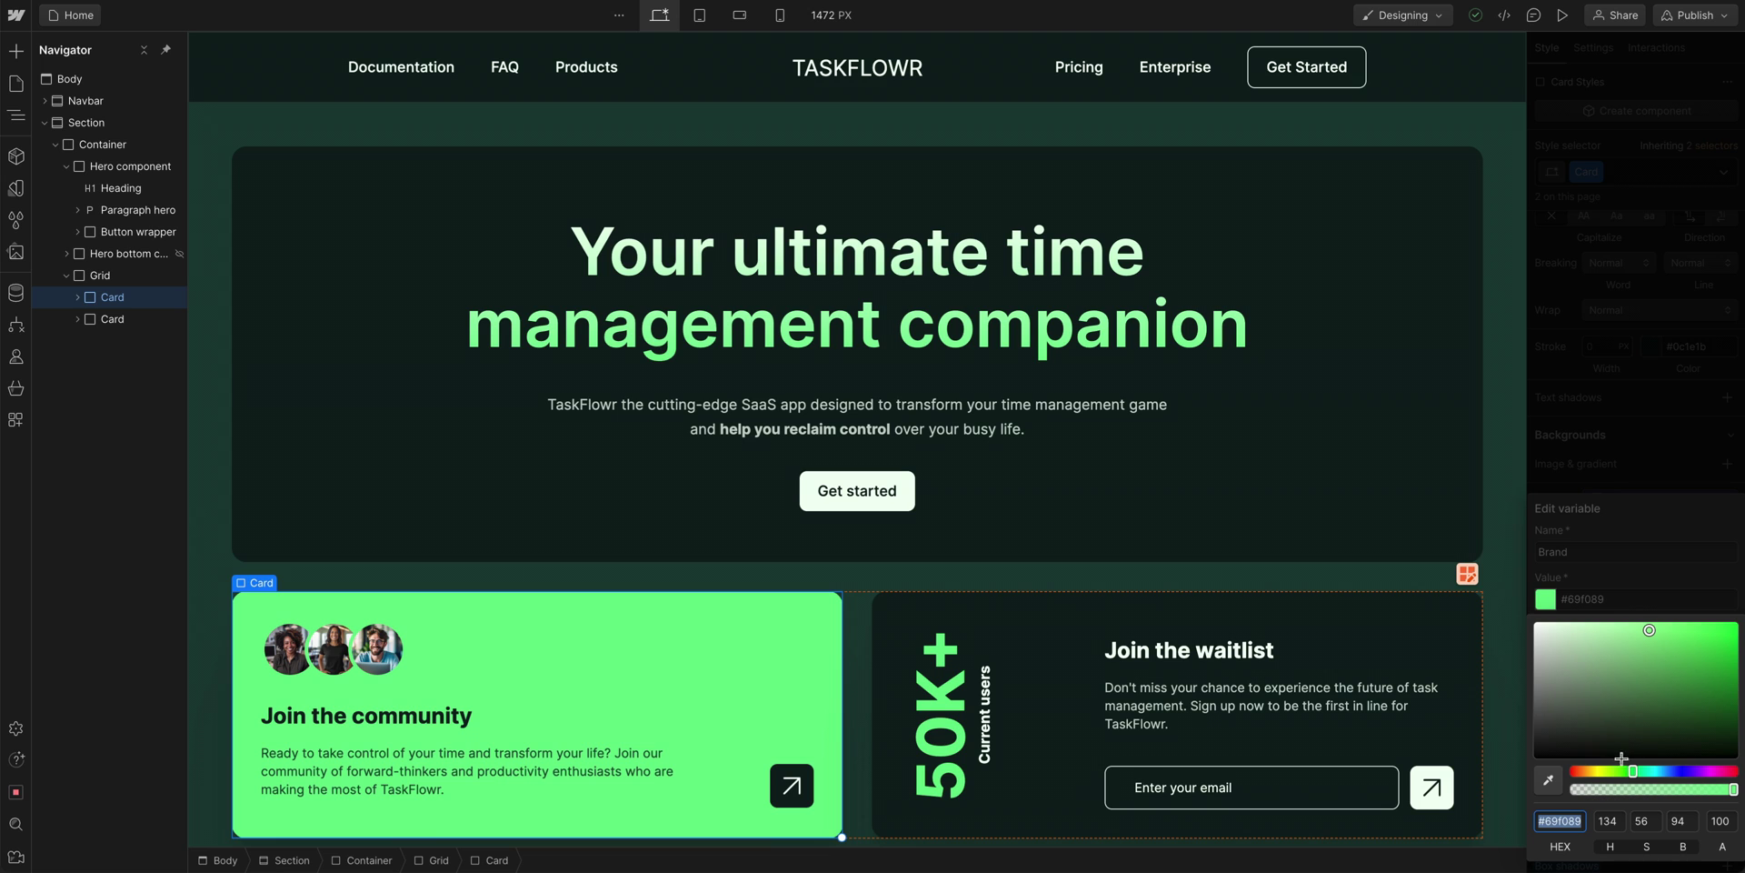
drag(1634, 771, 1688, 770)
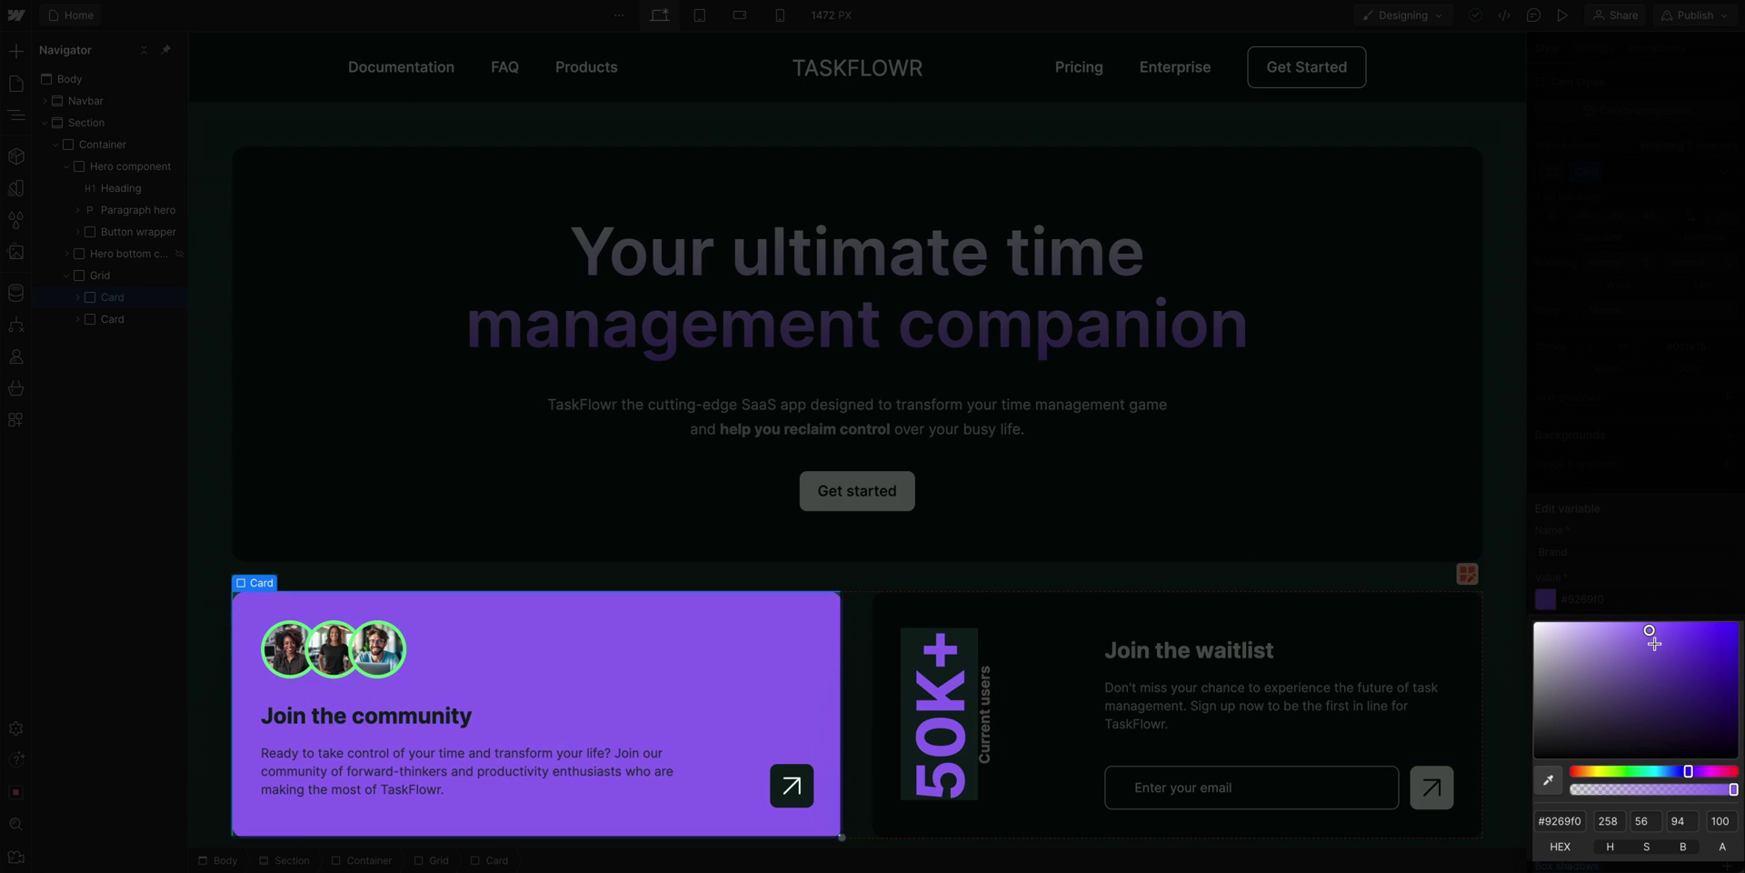
drag(1653, 637, 1680, 627)
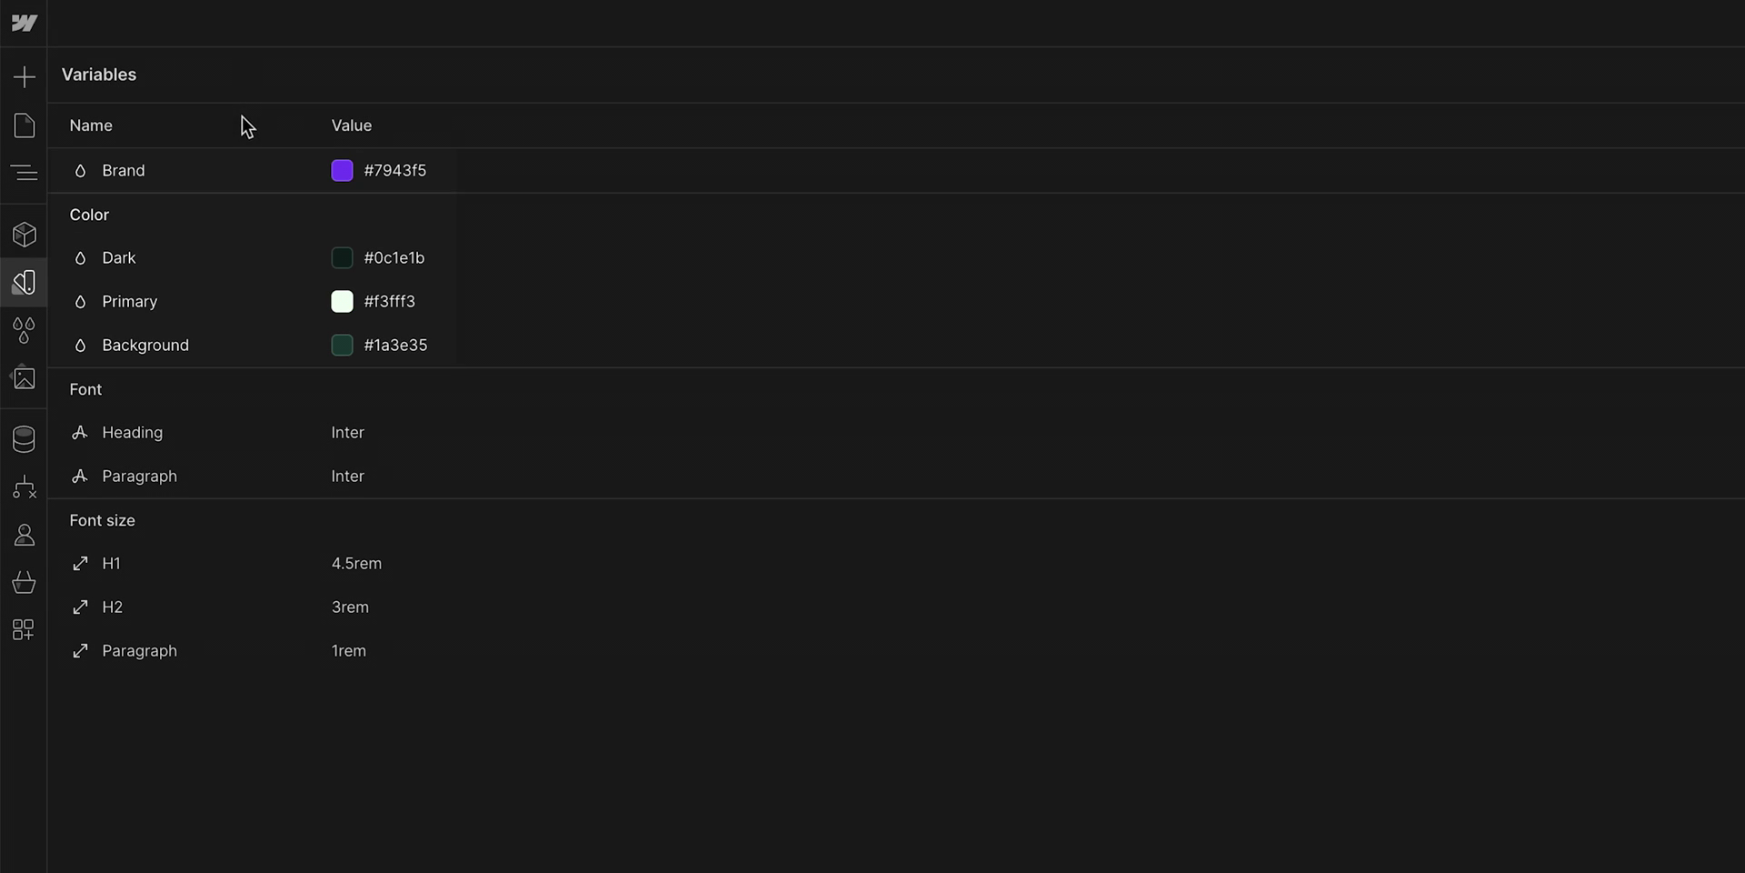
Rename the Brand variable to 'Color/Brand' so it joins the Color group.
double_click(181, 173)
text(Color/B)
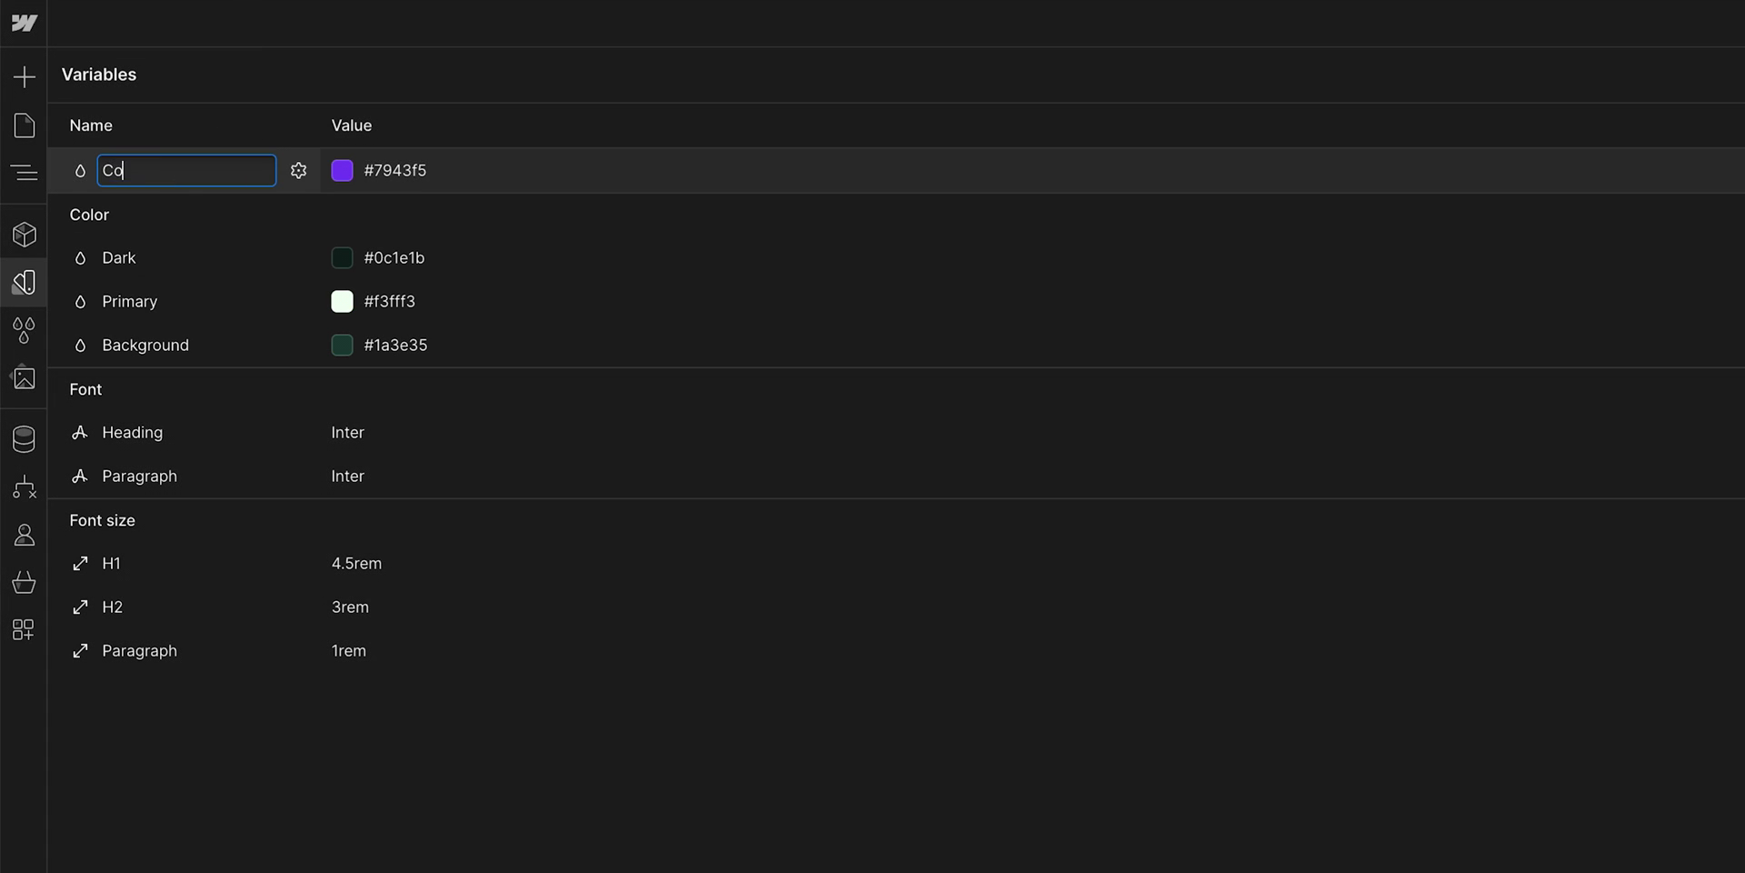
text(rand)
key(Return)
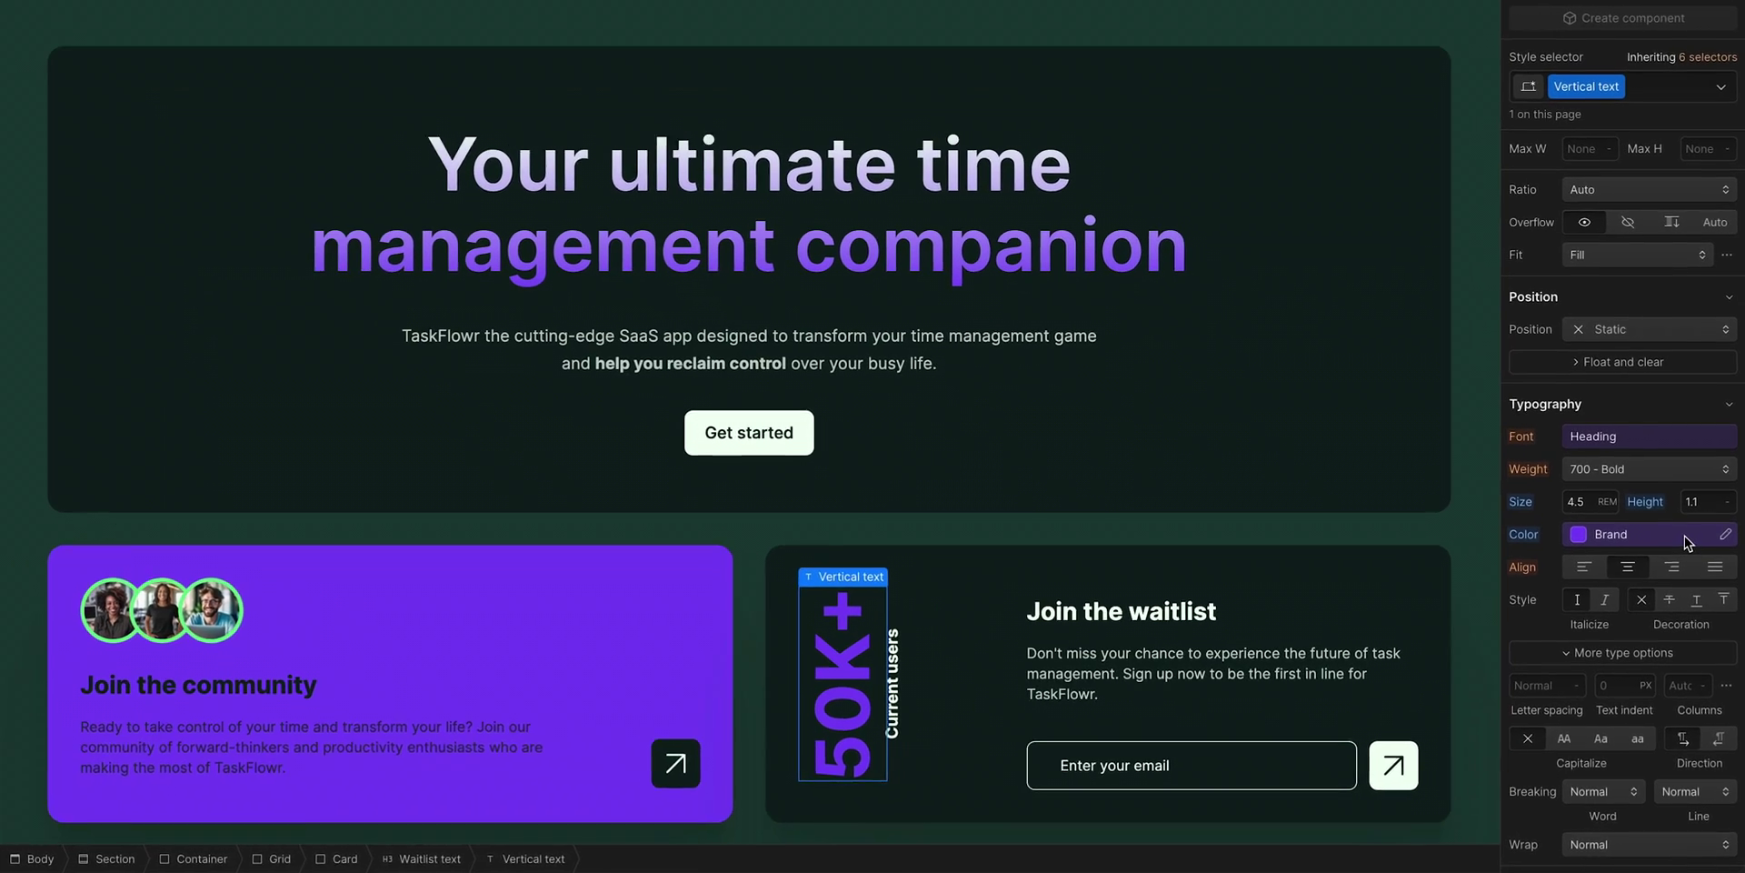
Unlink the 50K+ text colour from Brand and change it to mint green #43f5c6.
click(1684, 535)
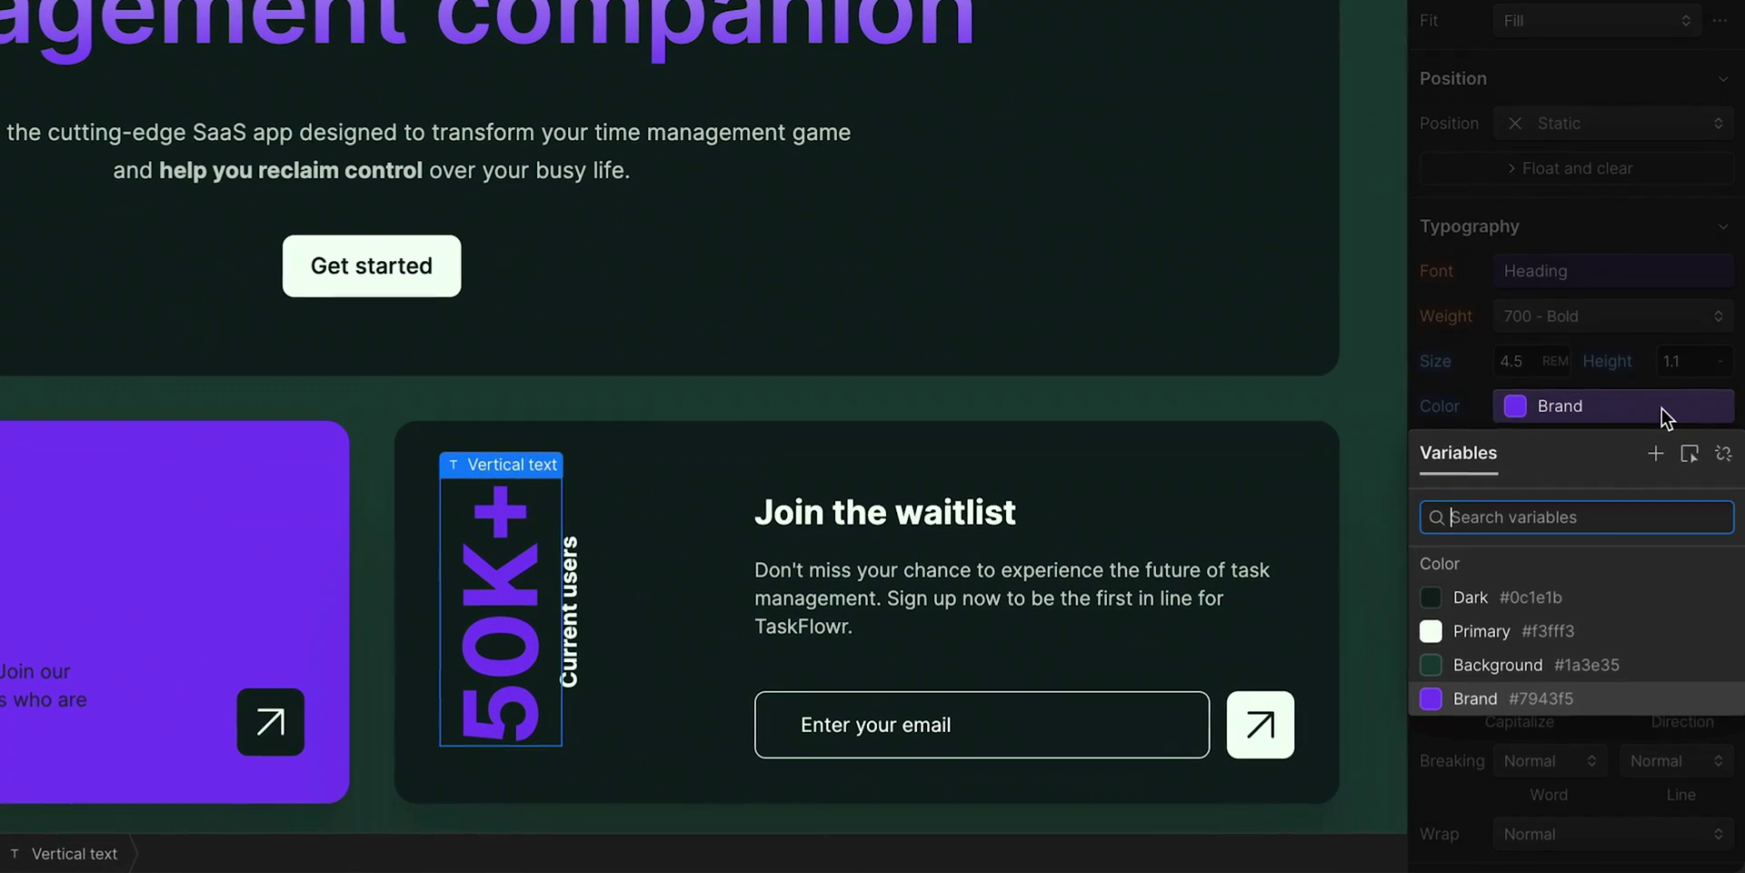
click(1719, 454)
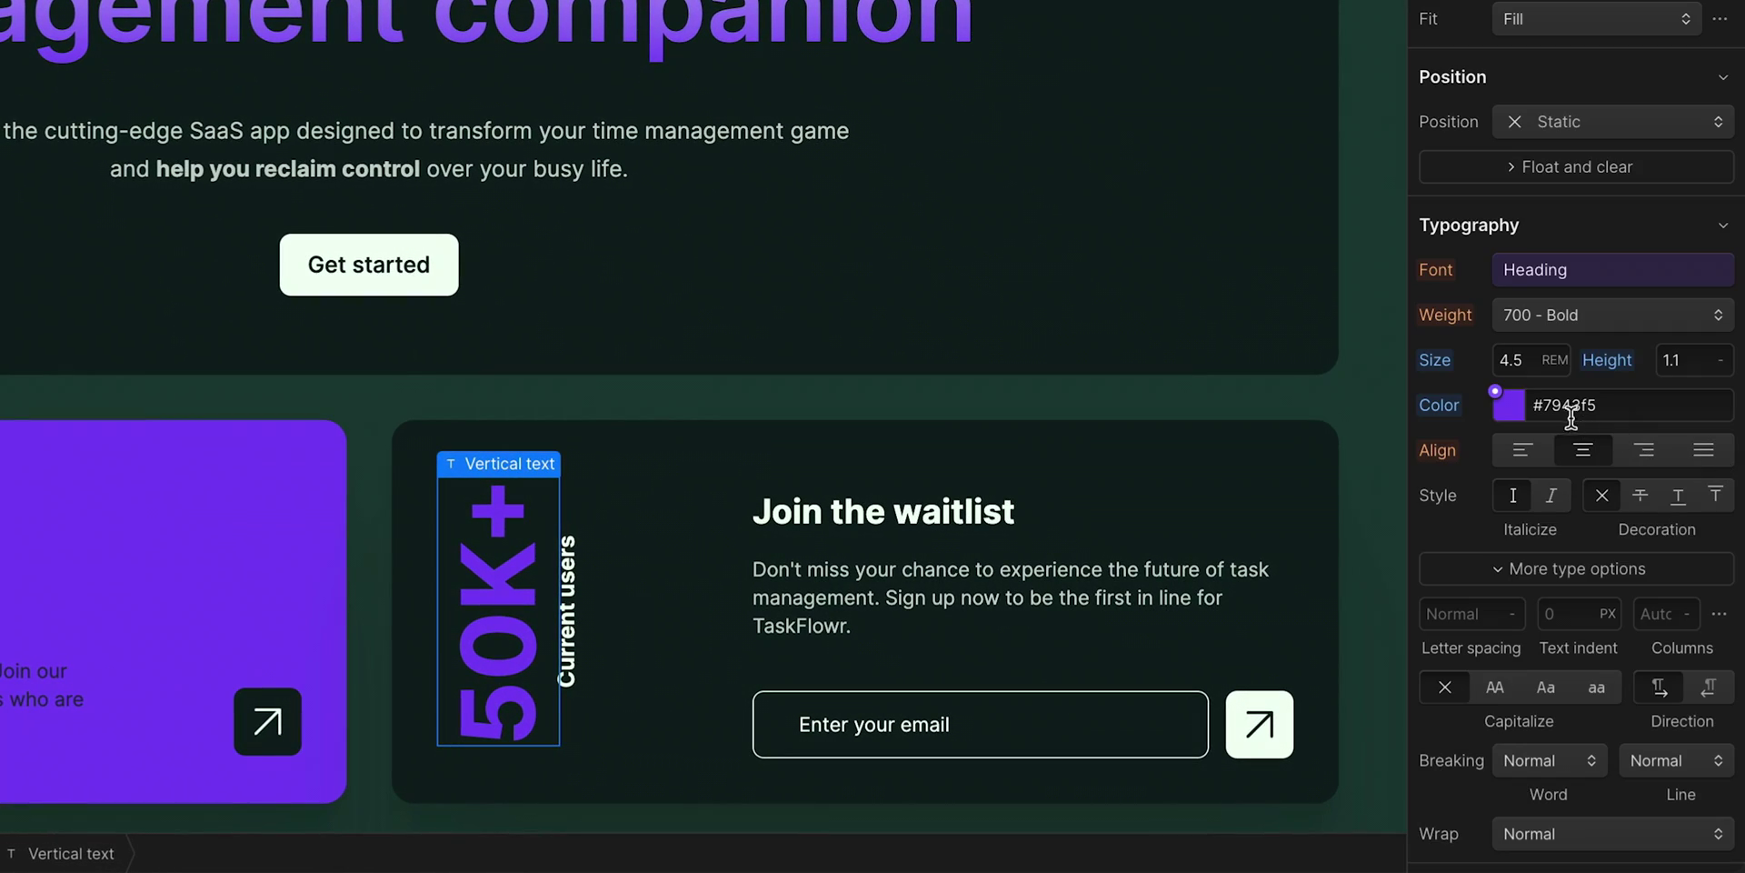
click(1509, 404)
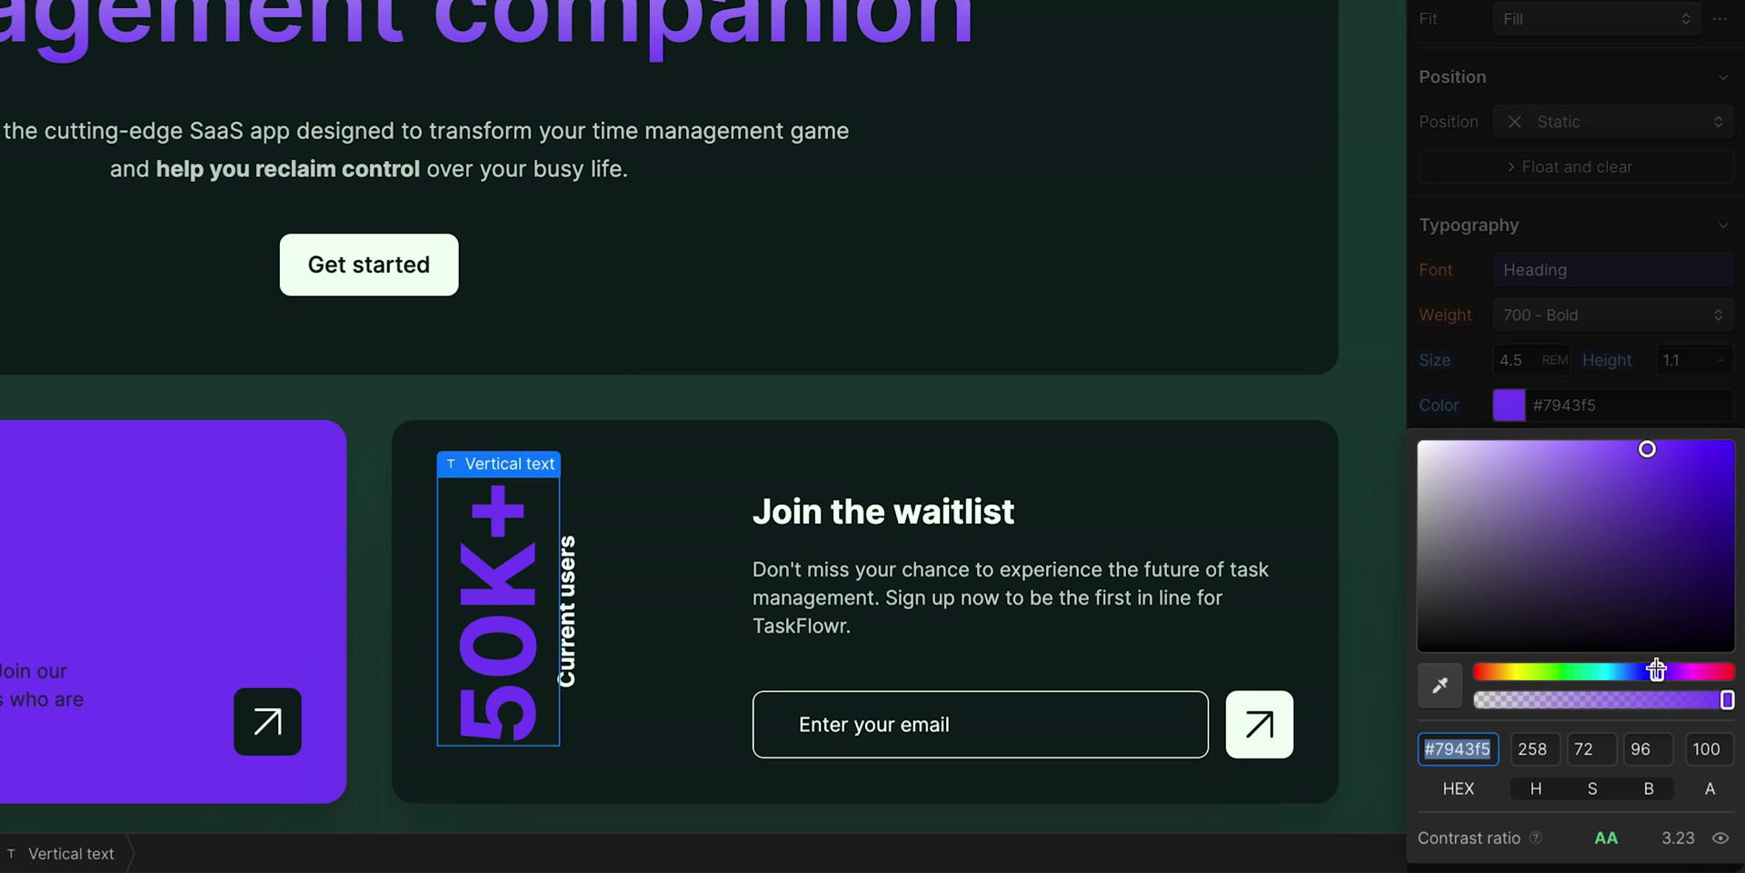
drag(1657, 670, 1588, 674)
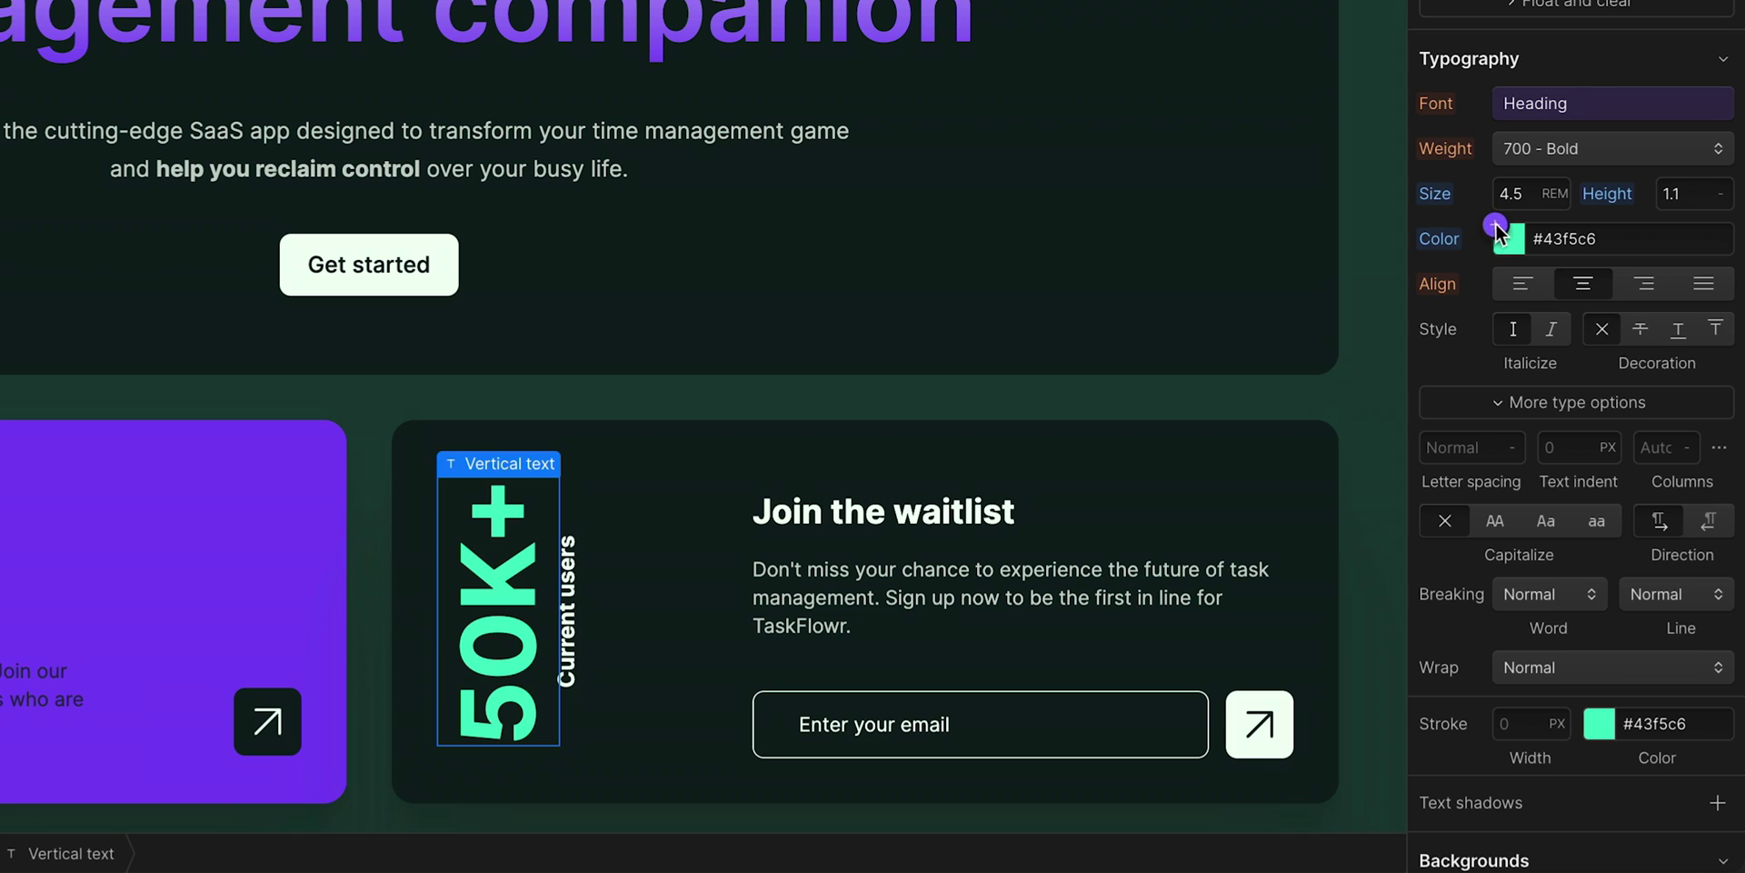
click(1496, 227)
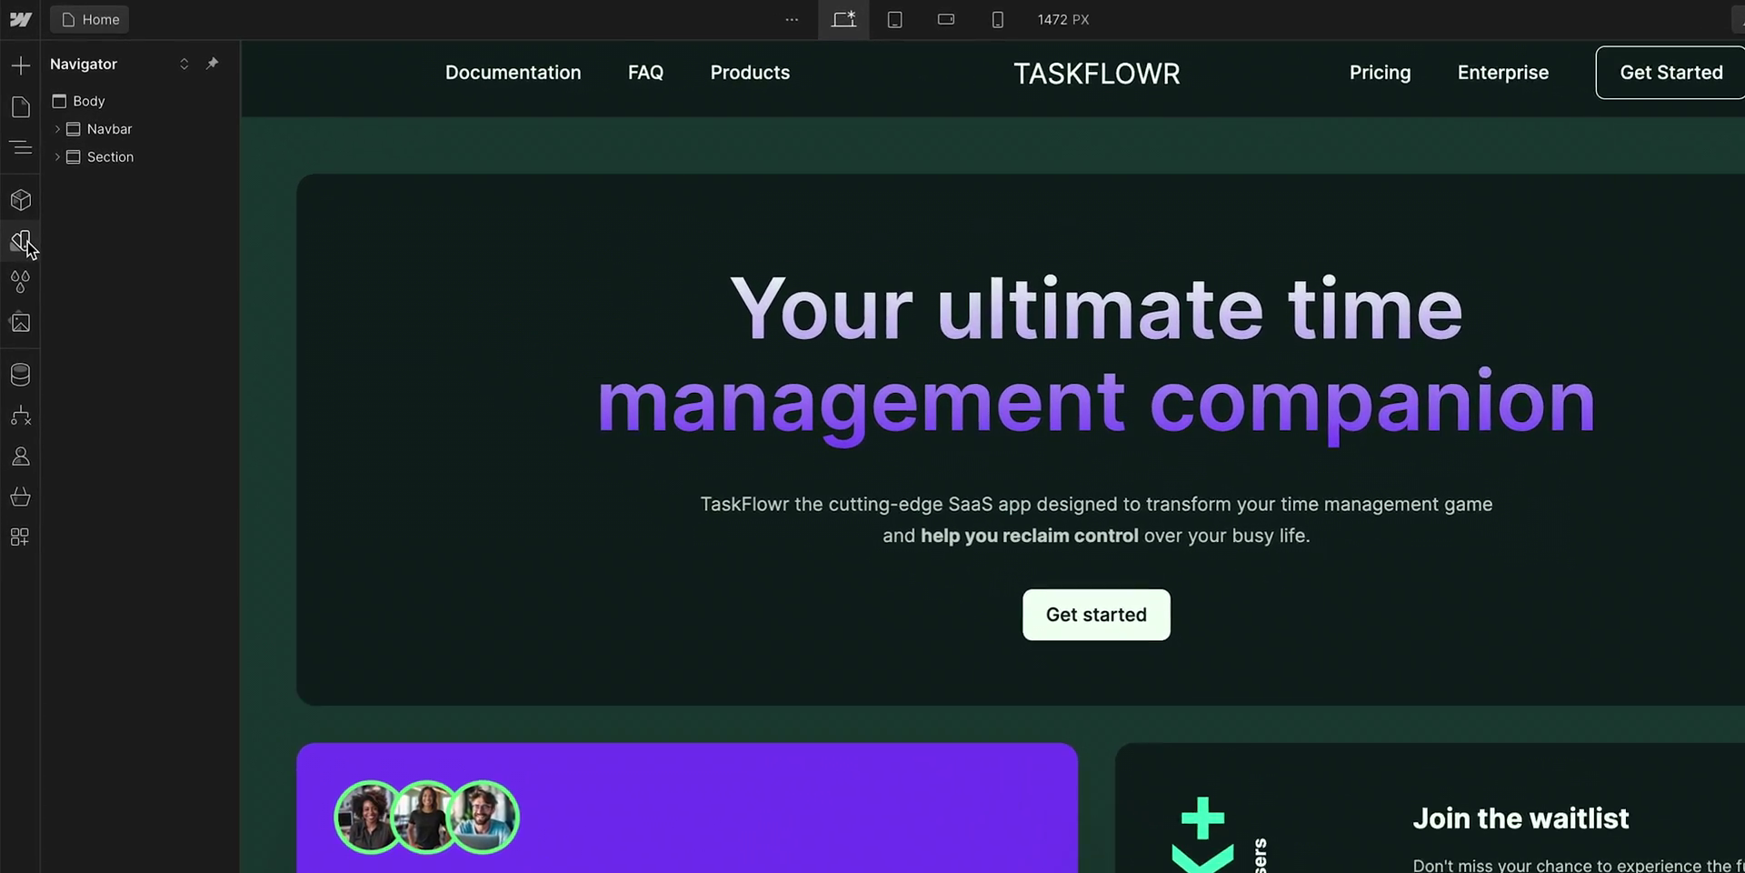
Delete the Brand variable through its settings in the Variables panel.
click(24, 242)
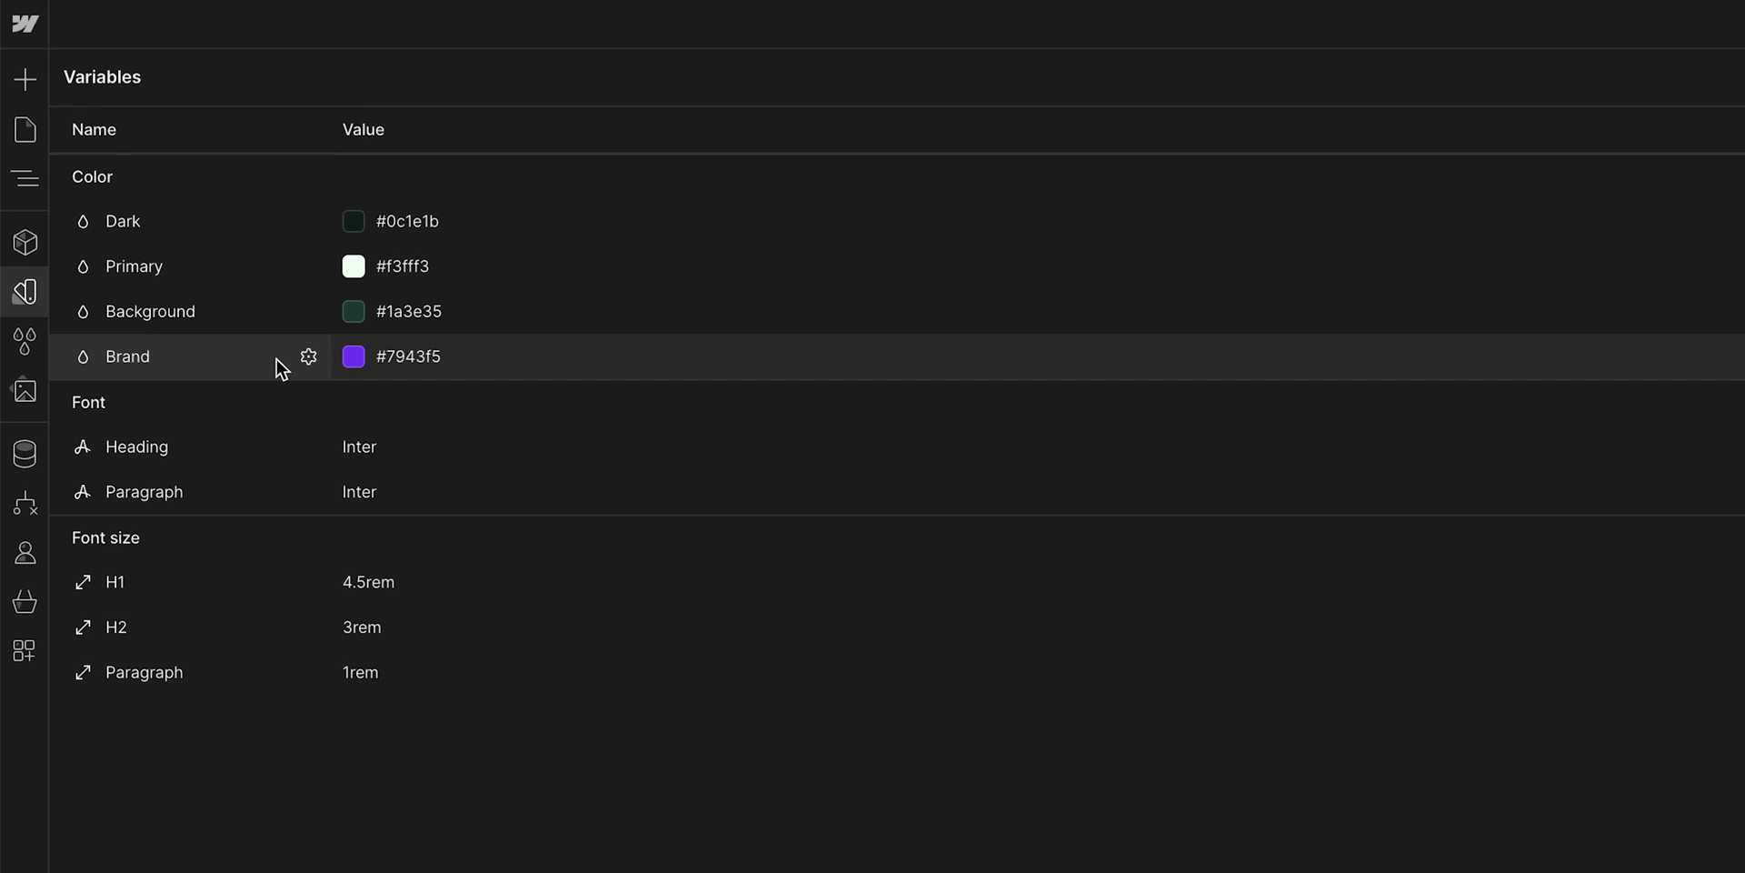
click(308, 358)
click(210, 612)
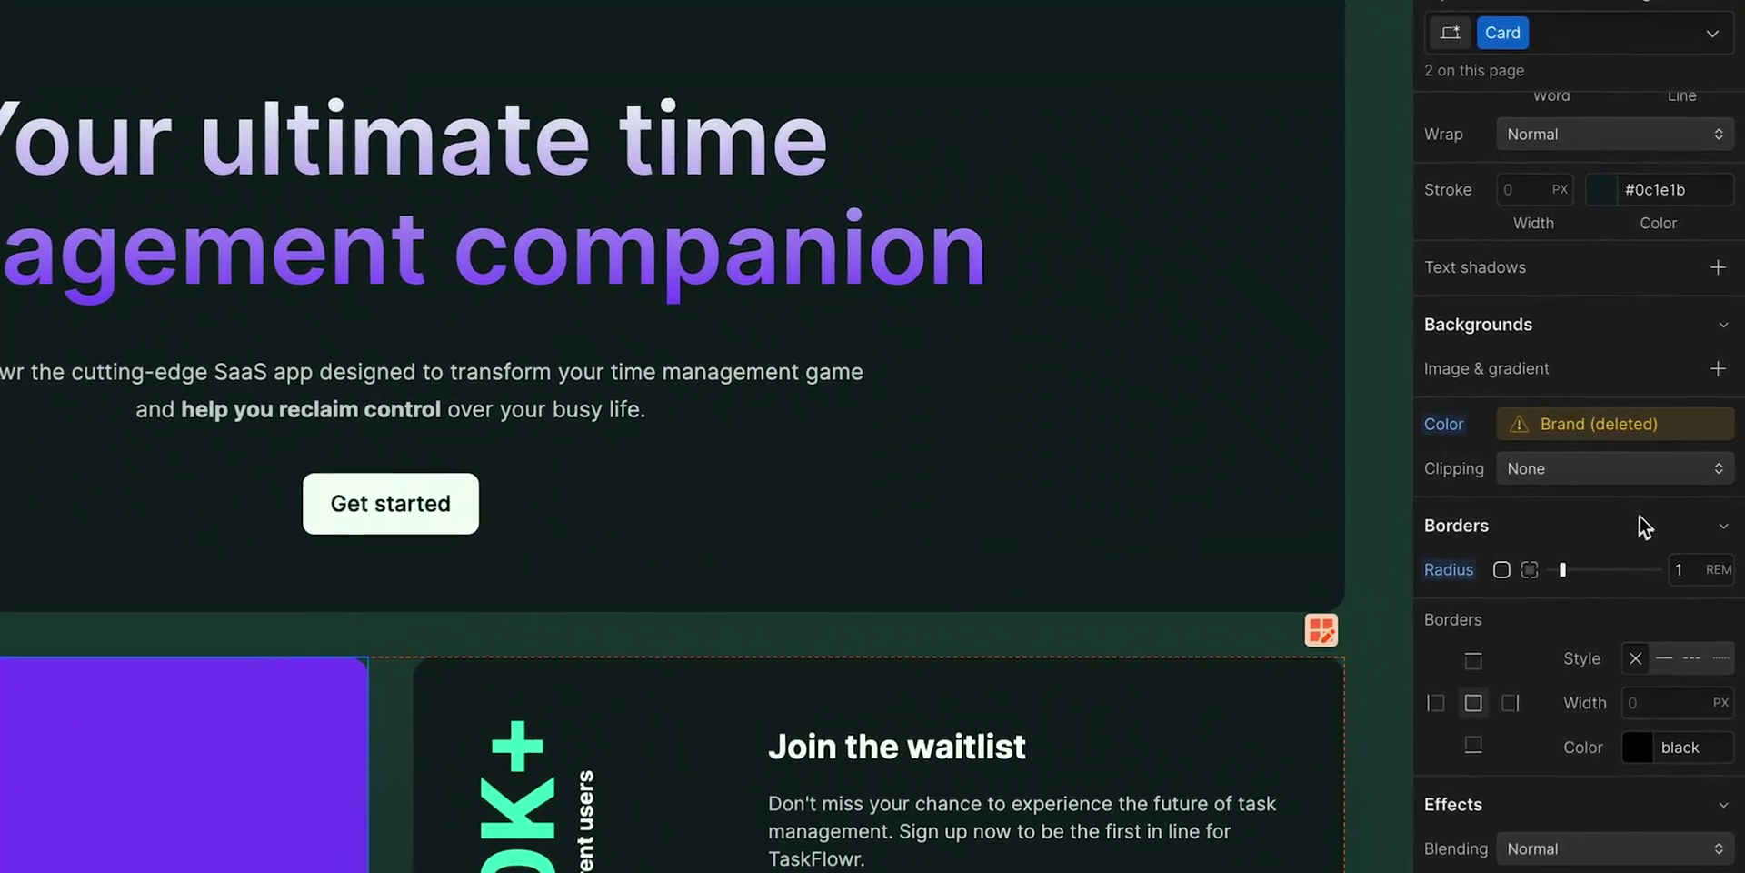
Unlink the card background from the deleted Brand variable and edit its colour to green #43f5c0.
click(1669, 435)
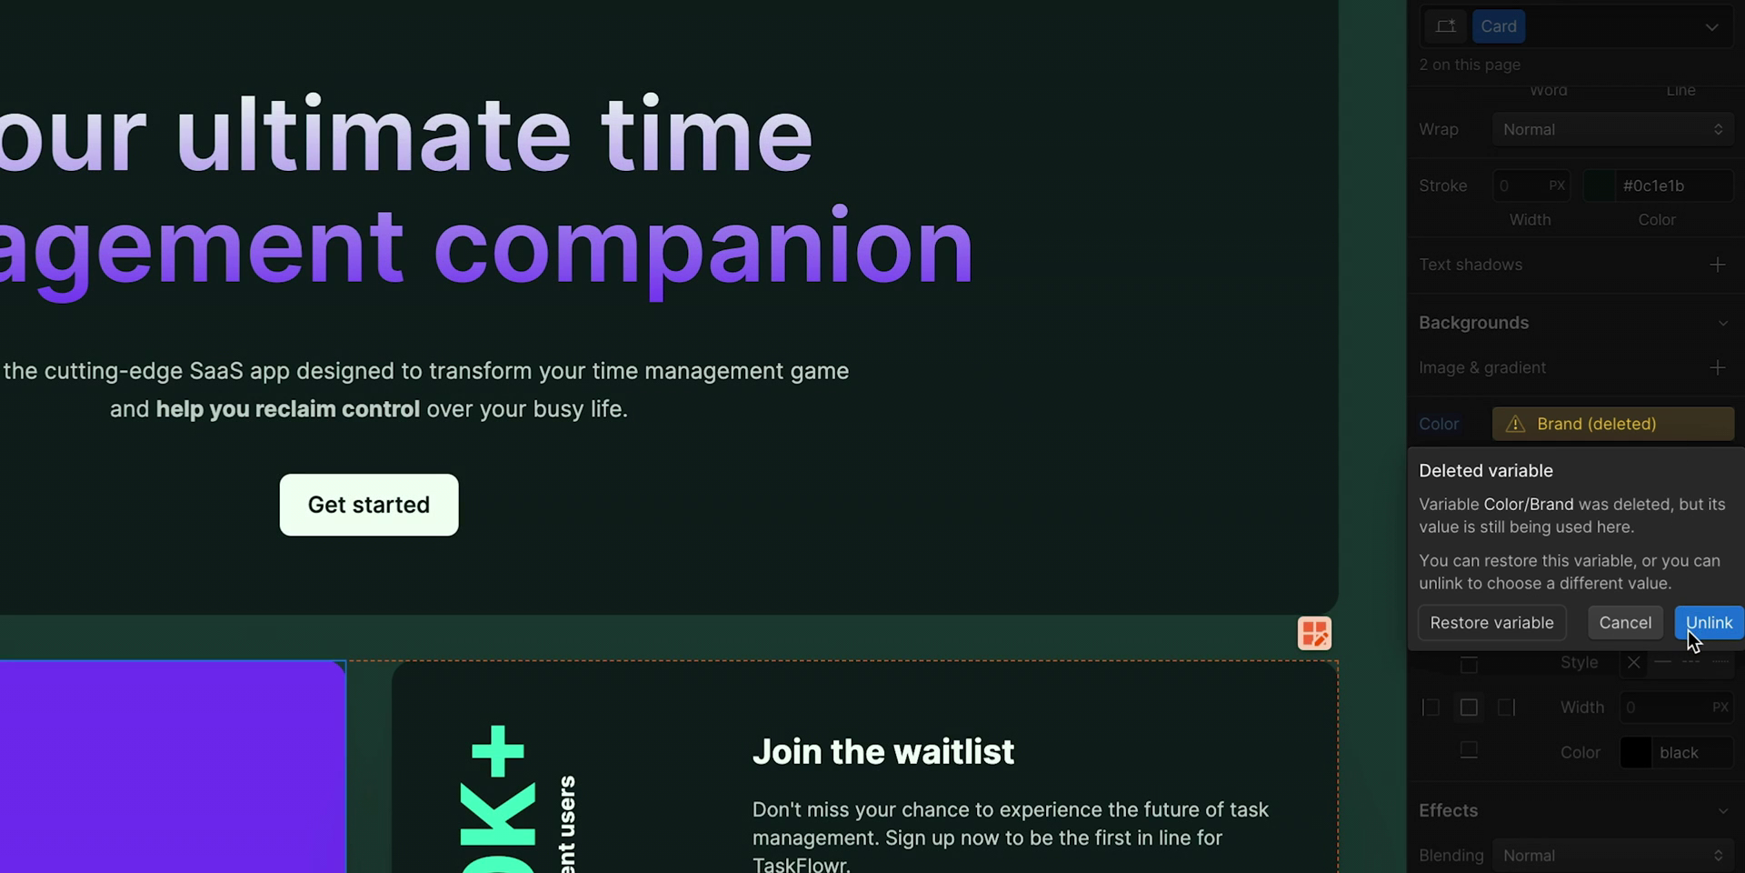
click(1695, 626)
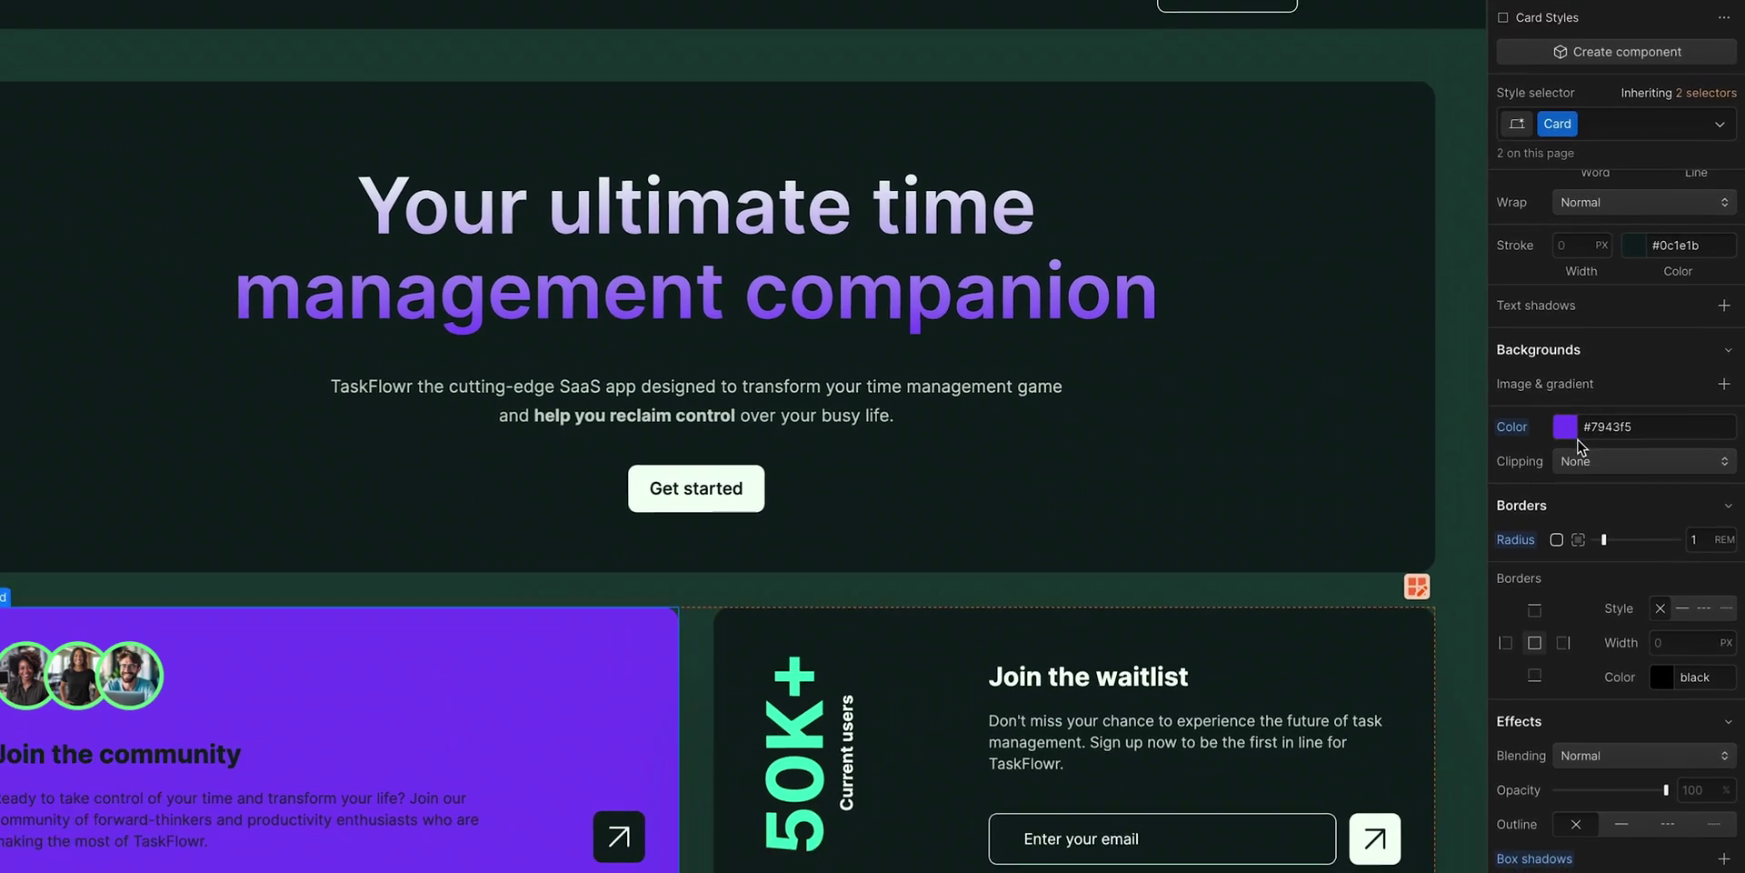
click(1510, 424)
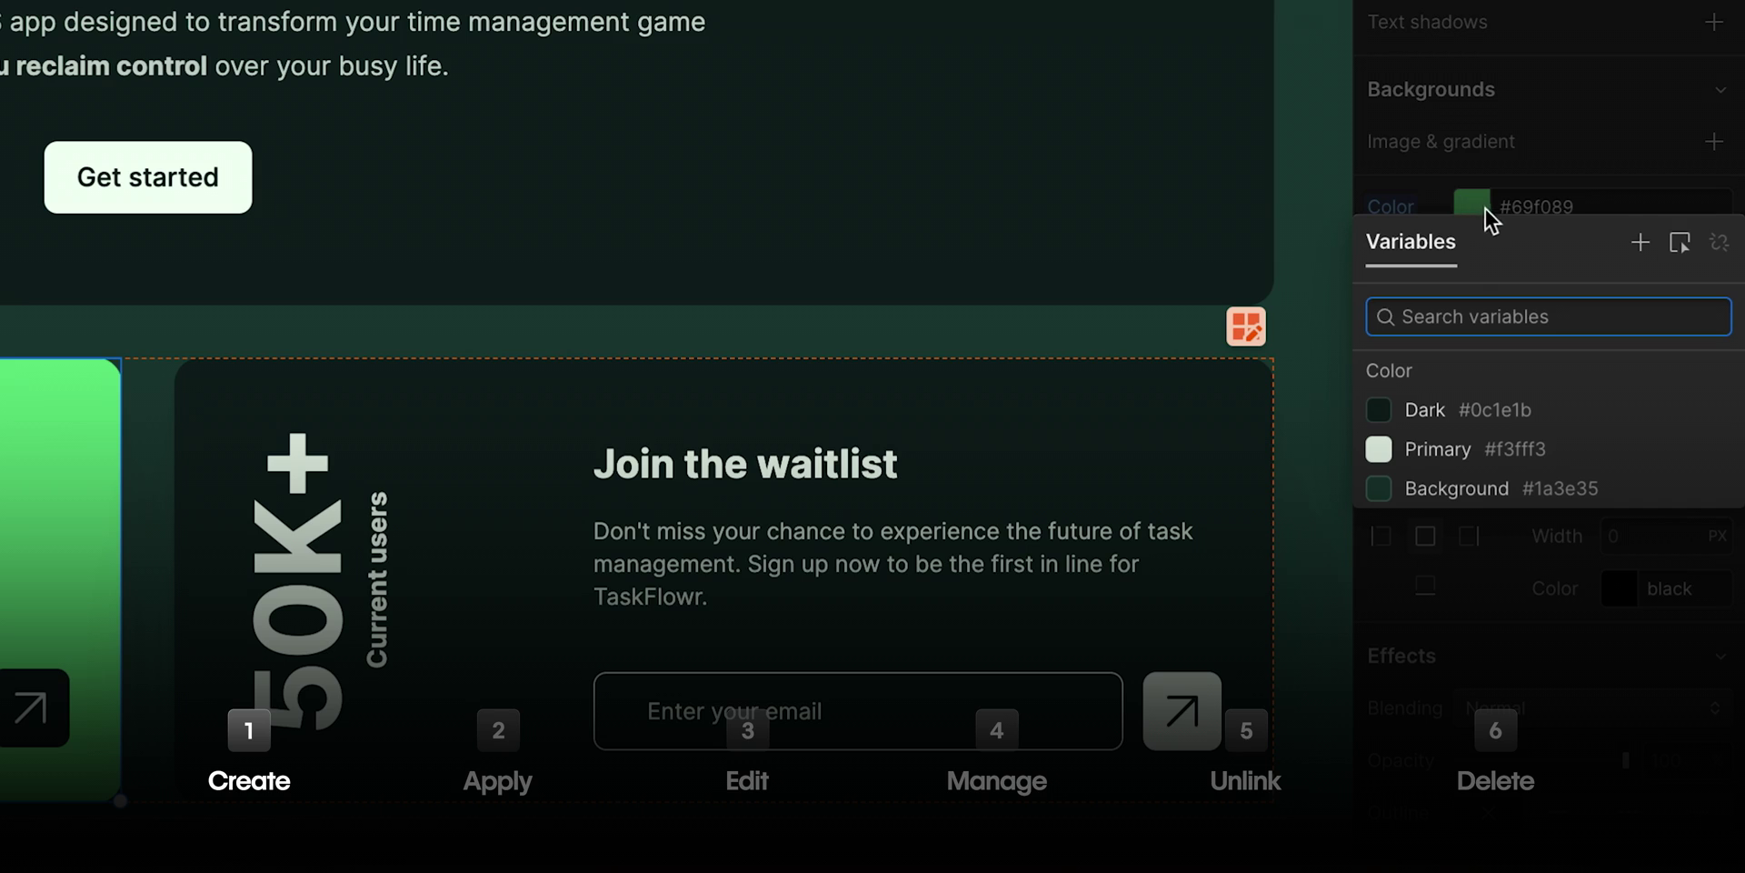
Create a Brand colour variable, apply it as the card background, and shift its hue toward purple.
click(1641, 242)
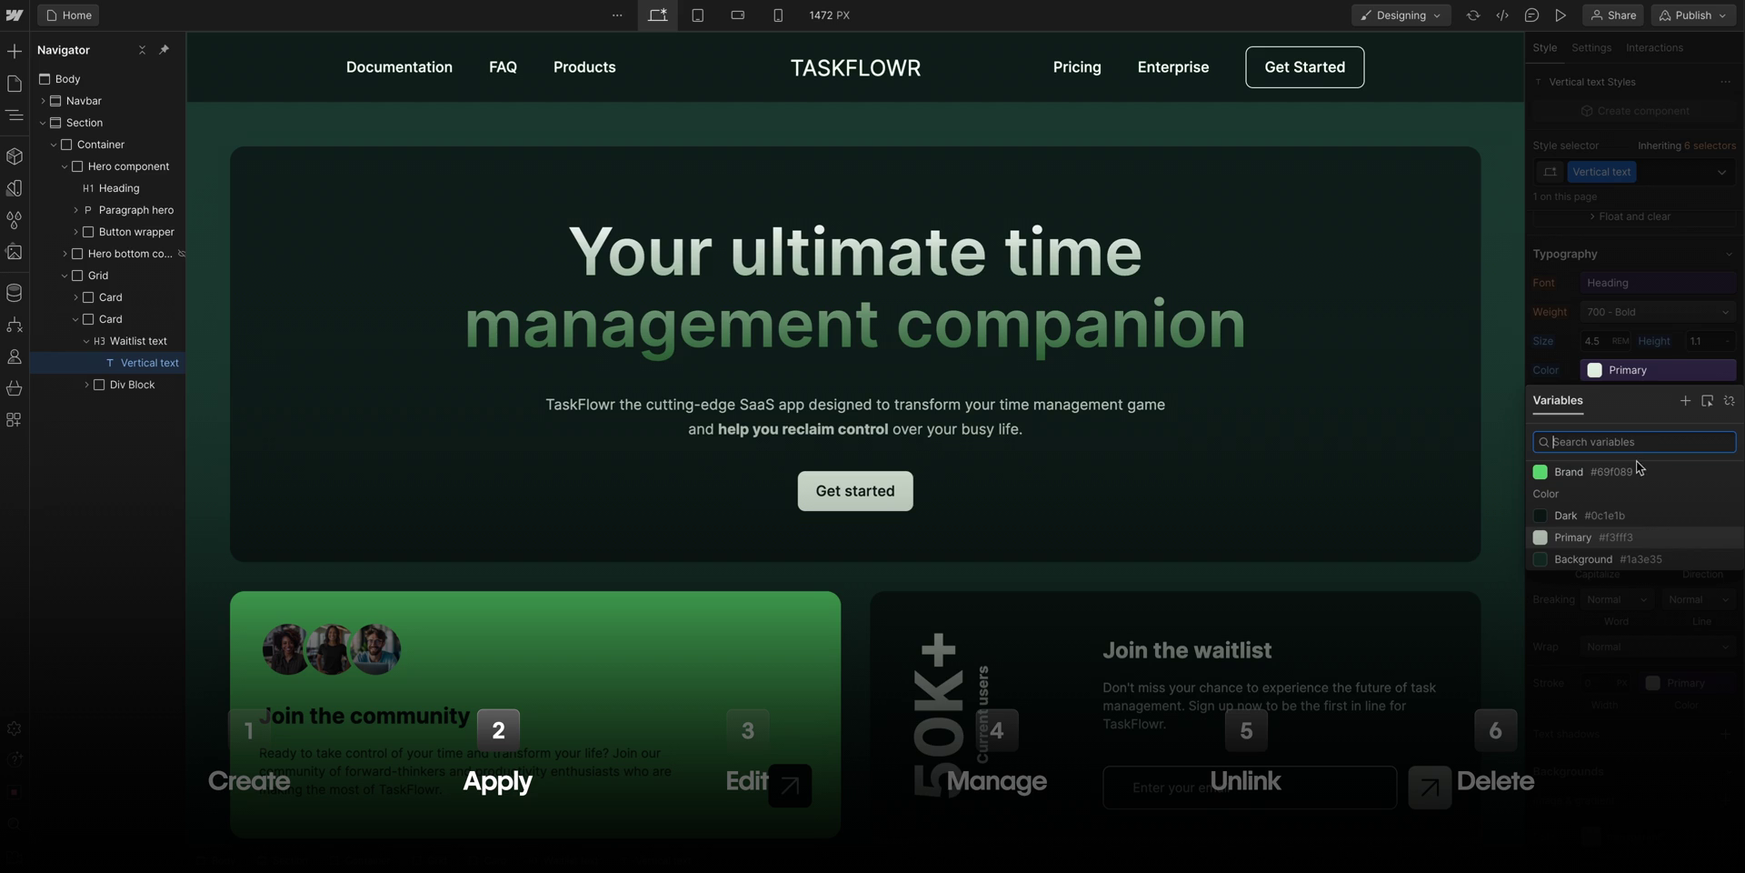
click(1635, 471)
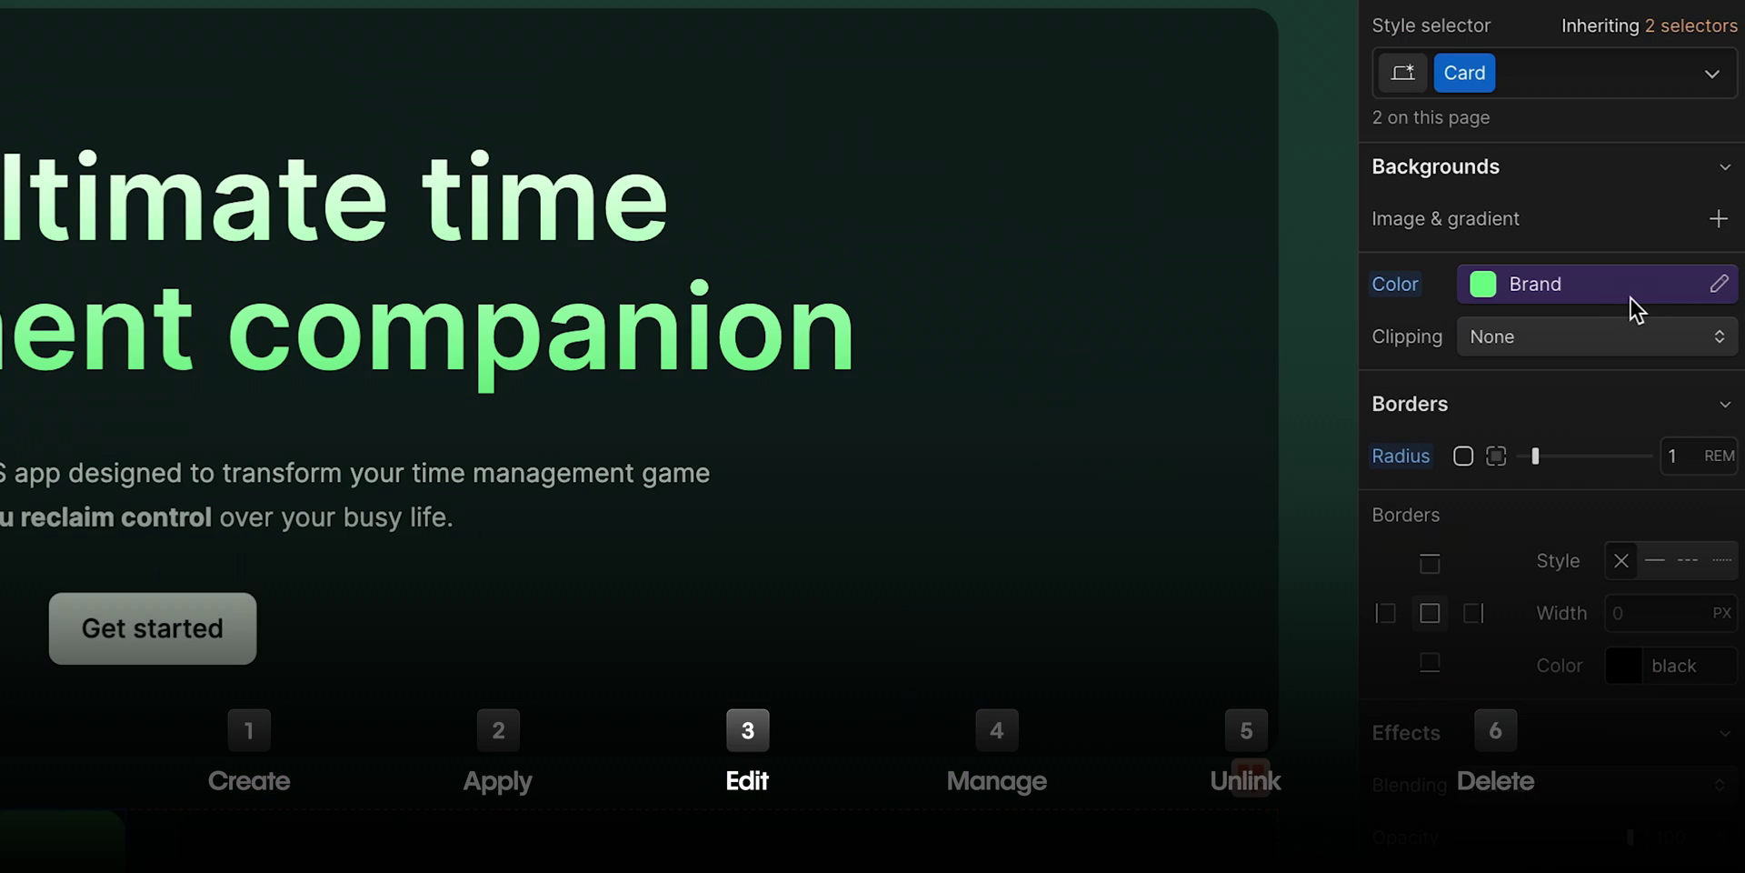
click(1718, 284)
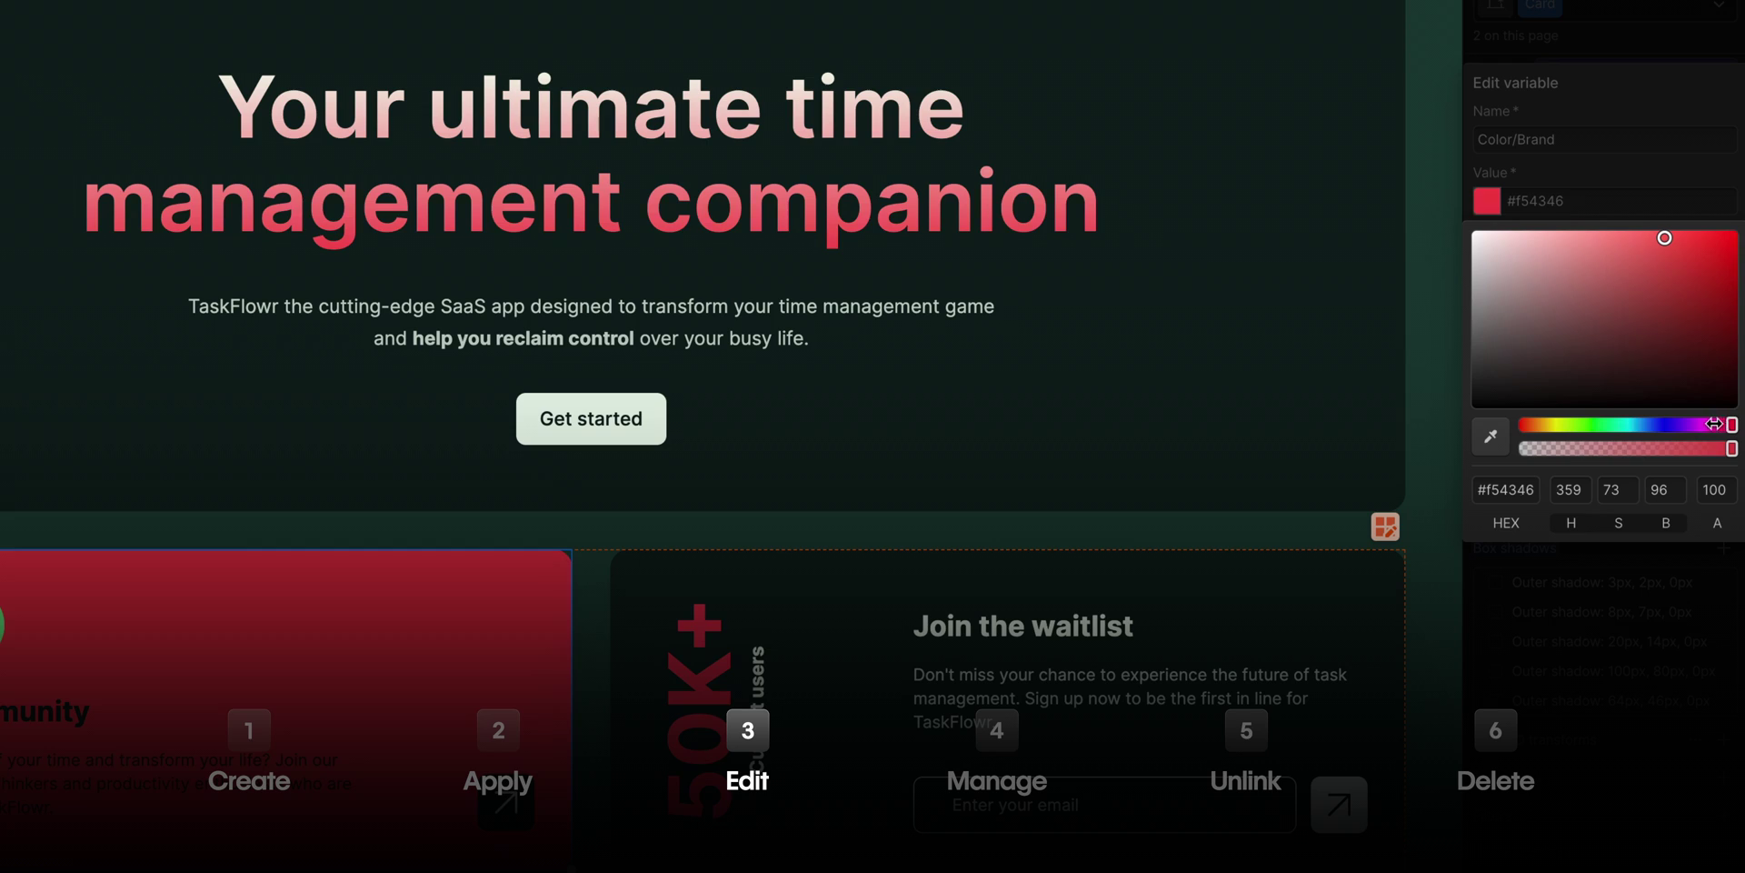
mouse_move(1718, 425)
mouse_down()
mouse_move(1522, 426)
mouse_move(1705, 425)
mouse_up()
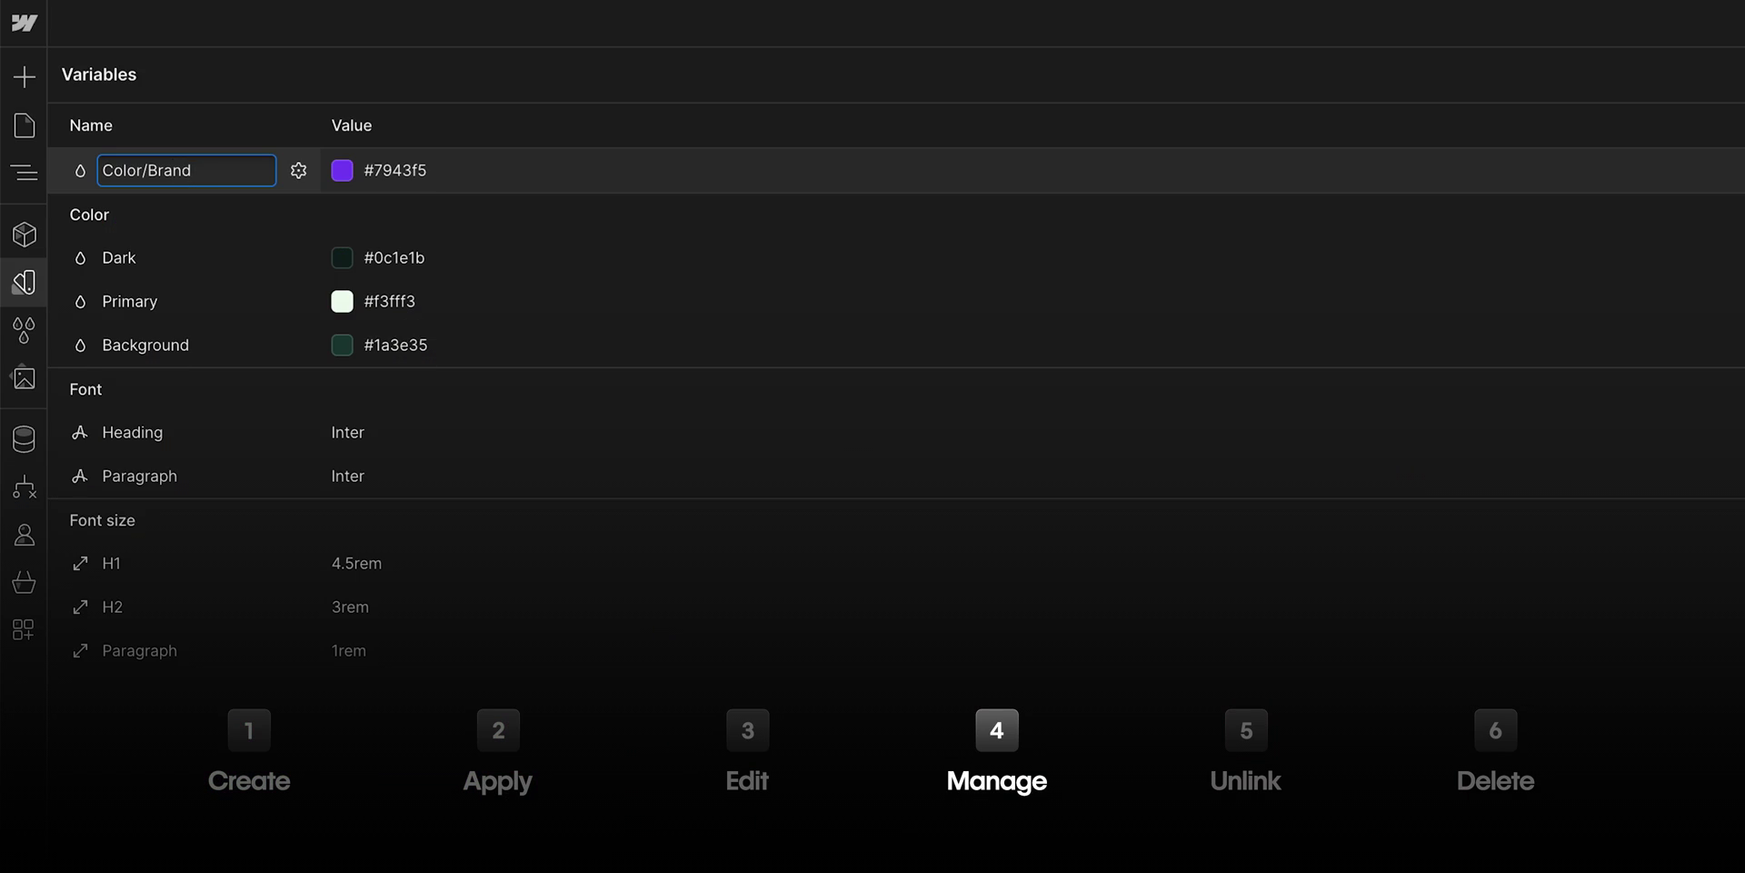
Rename the variable to Color/Brand, detach the text colour from it, then delete Brand.
key(Return)
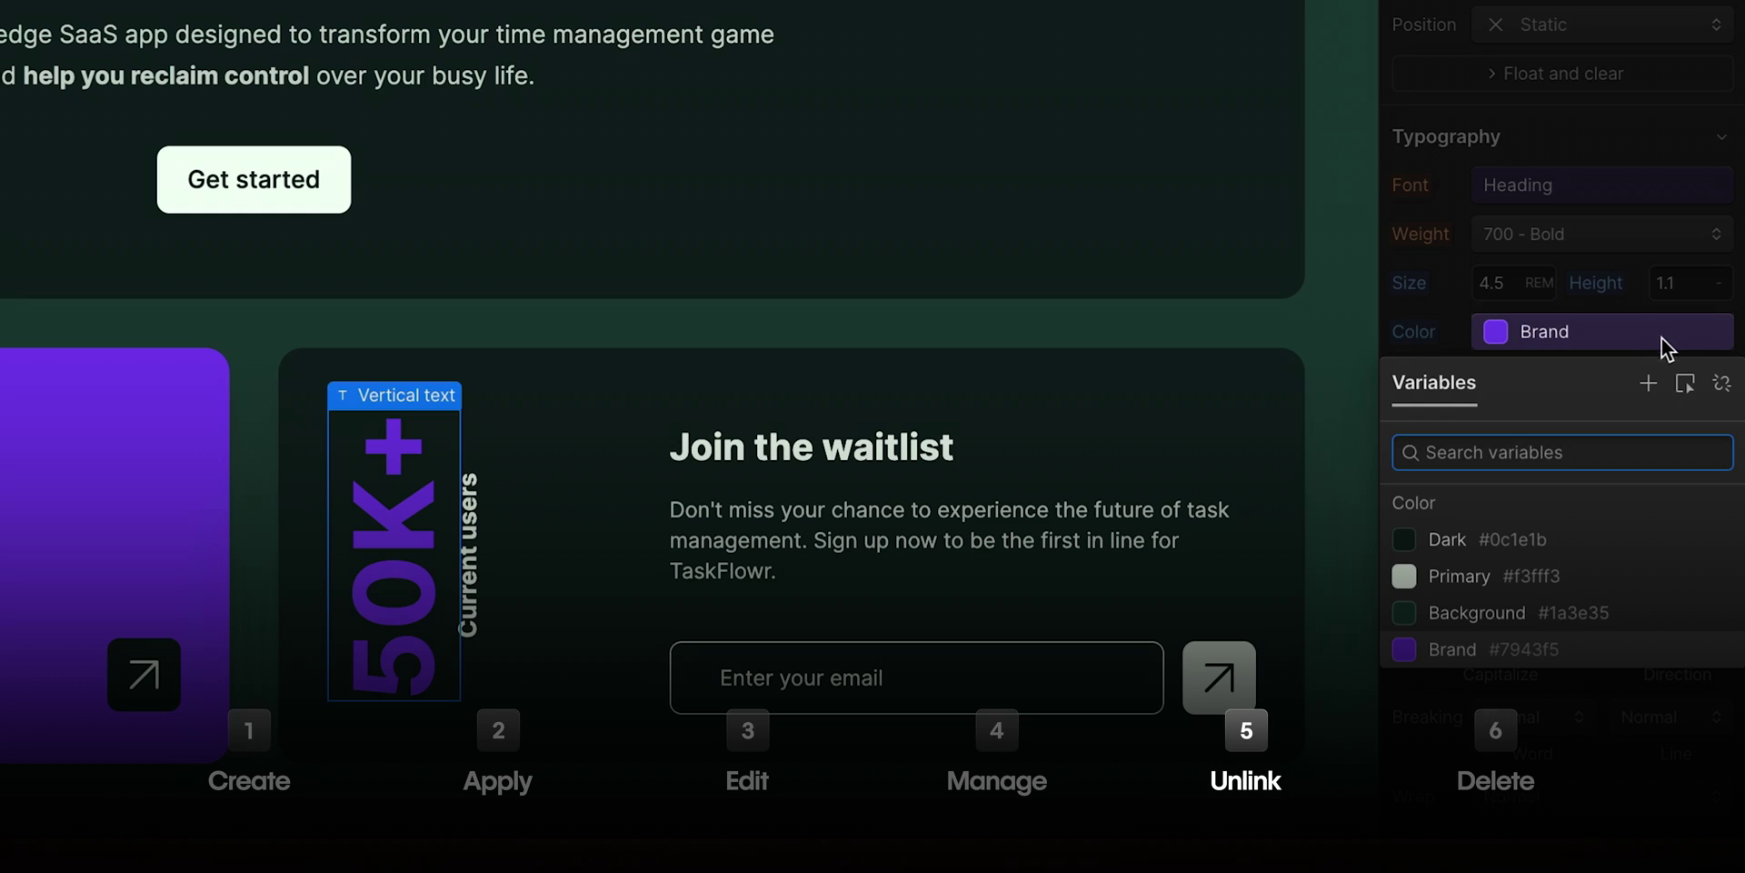
click(1720, 382)
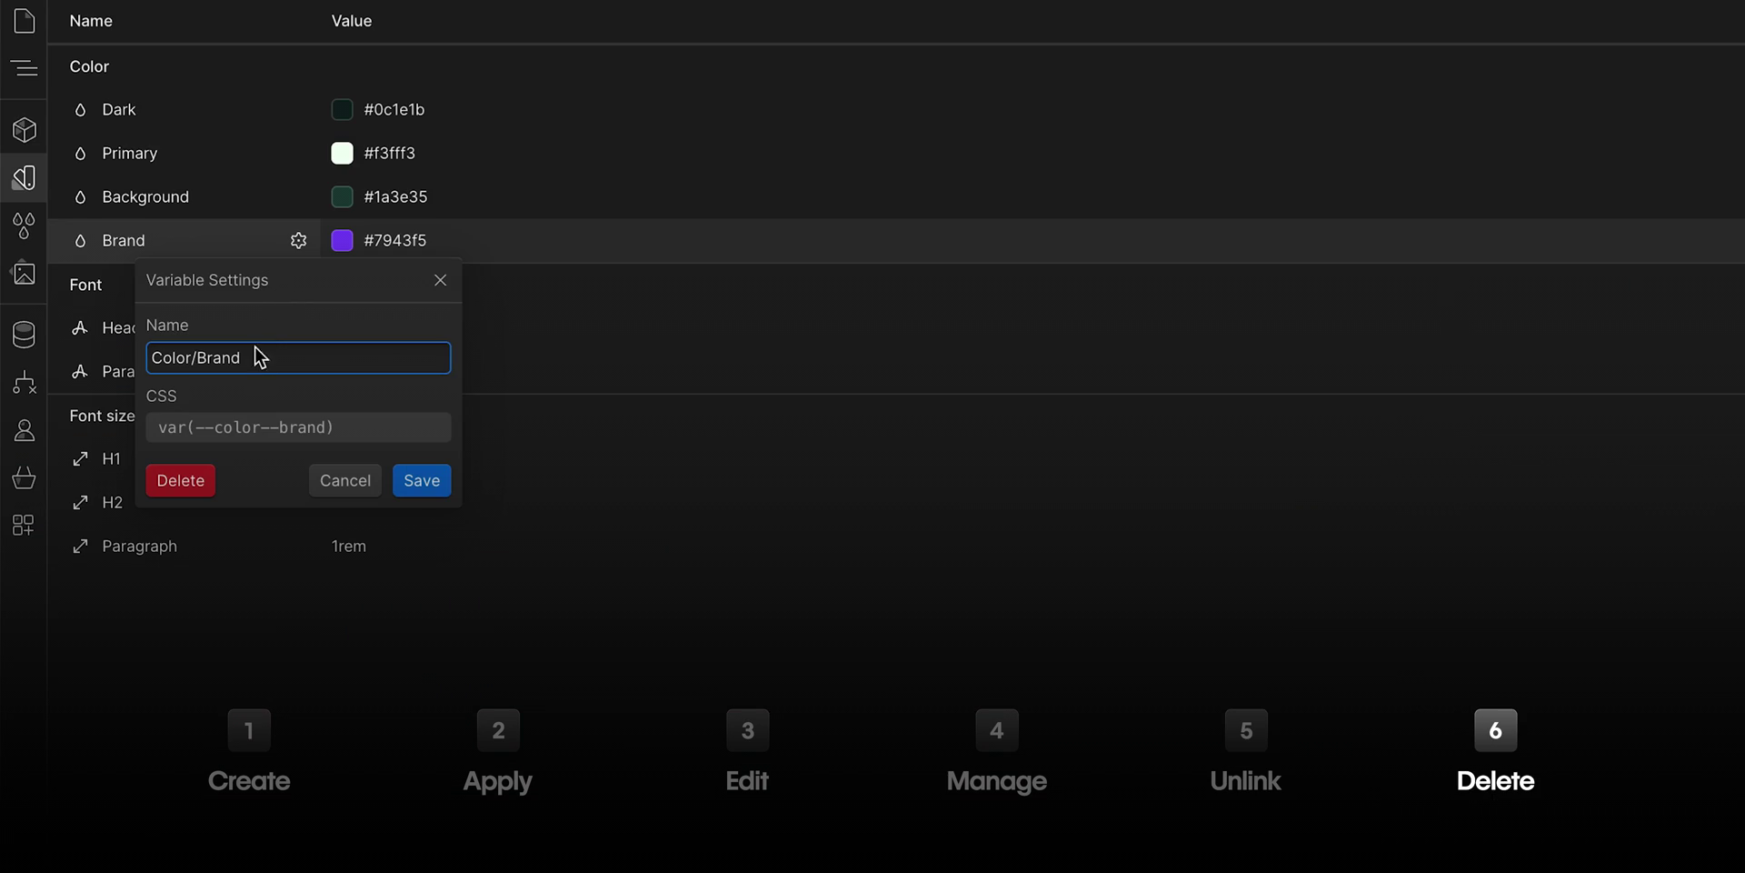
click(177, 477)
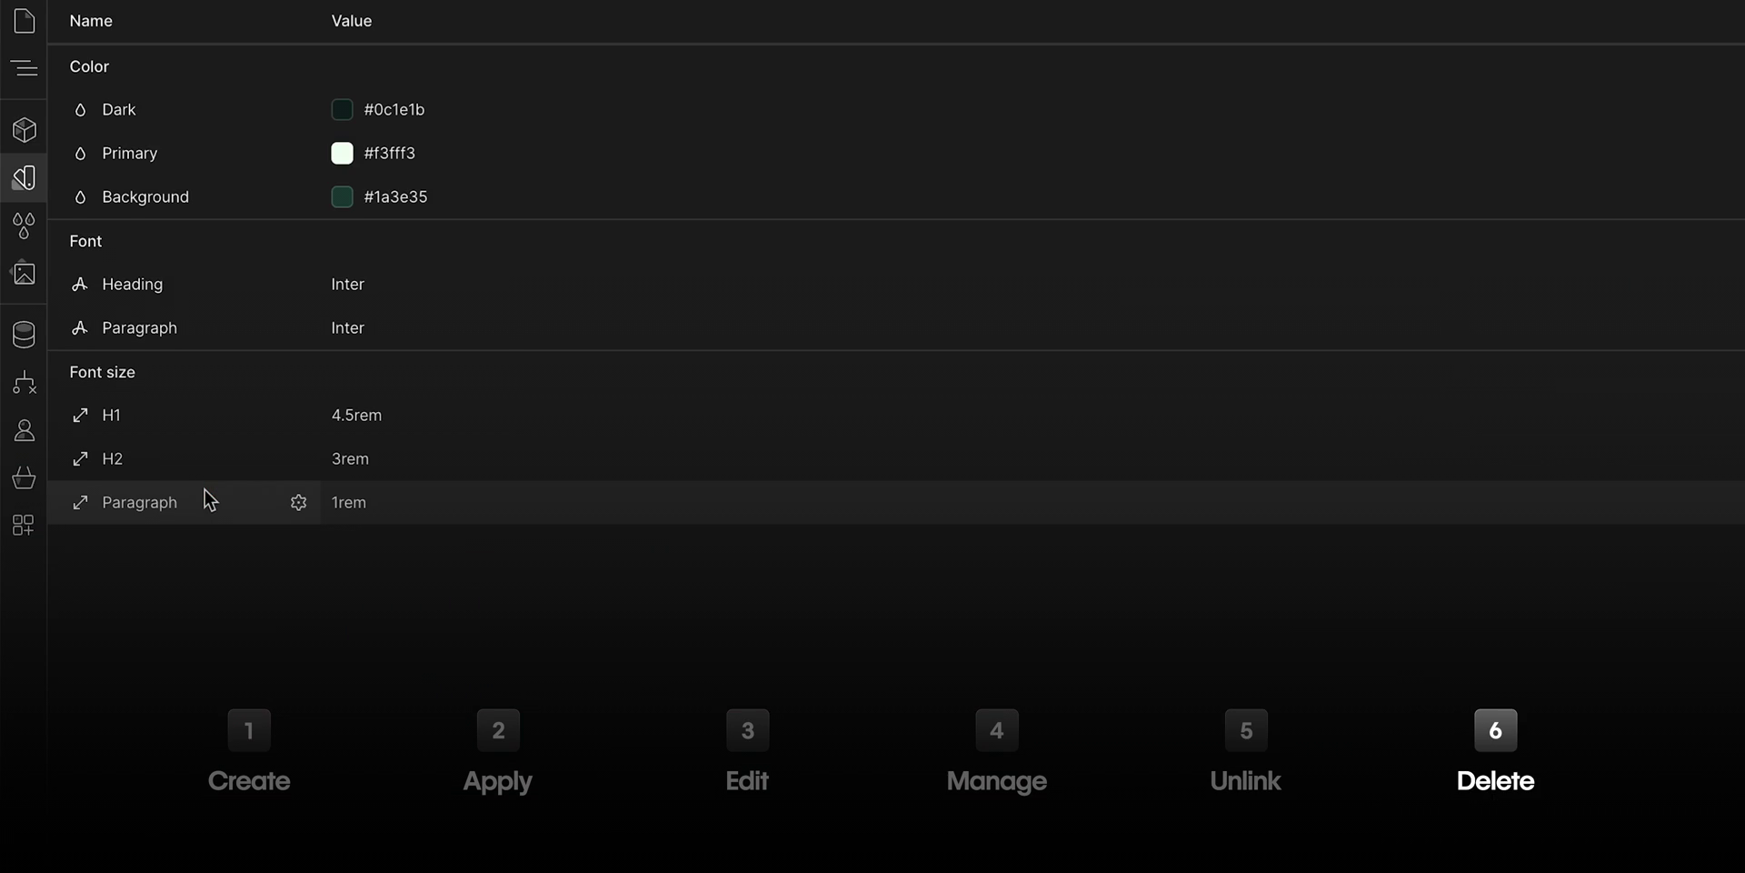